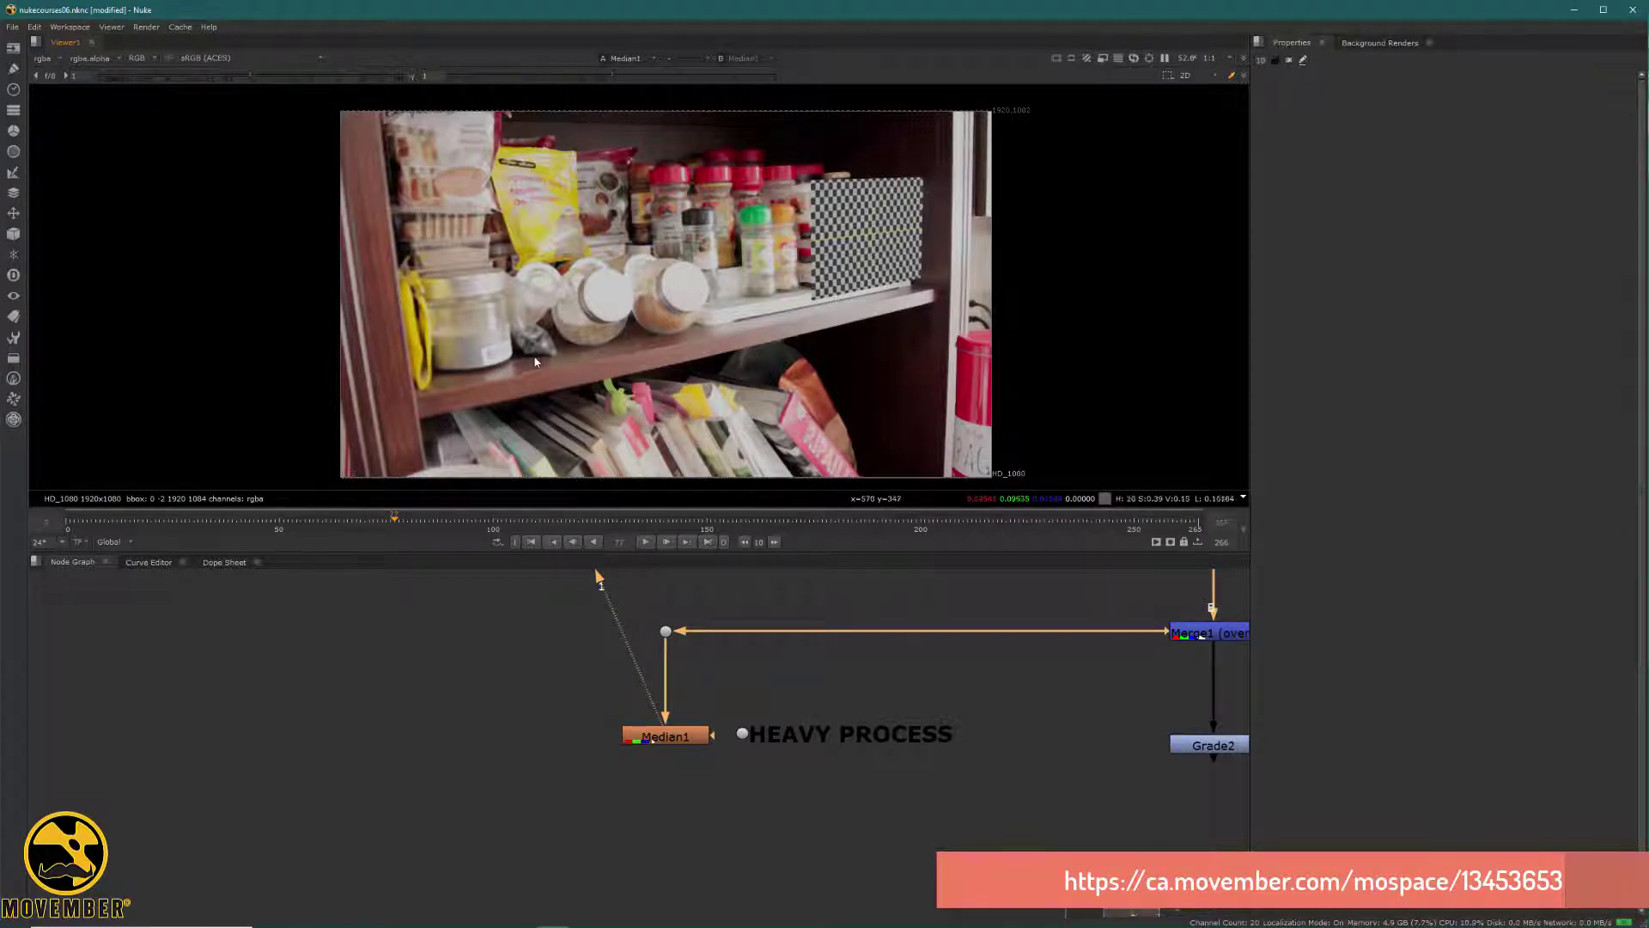
- Add the expression $gui to the disable setting of the Median1 node
double_click(667, 739)
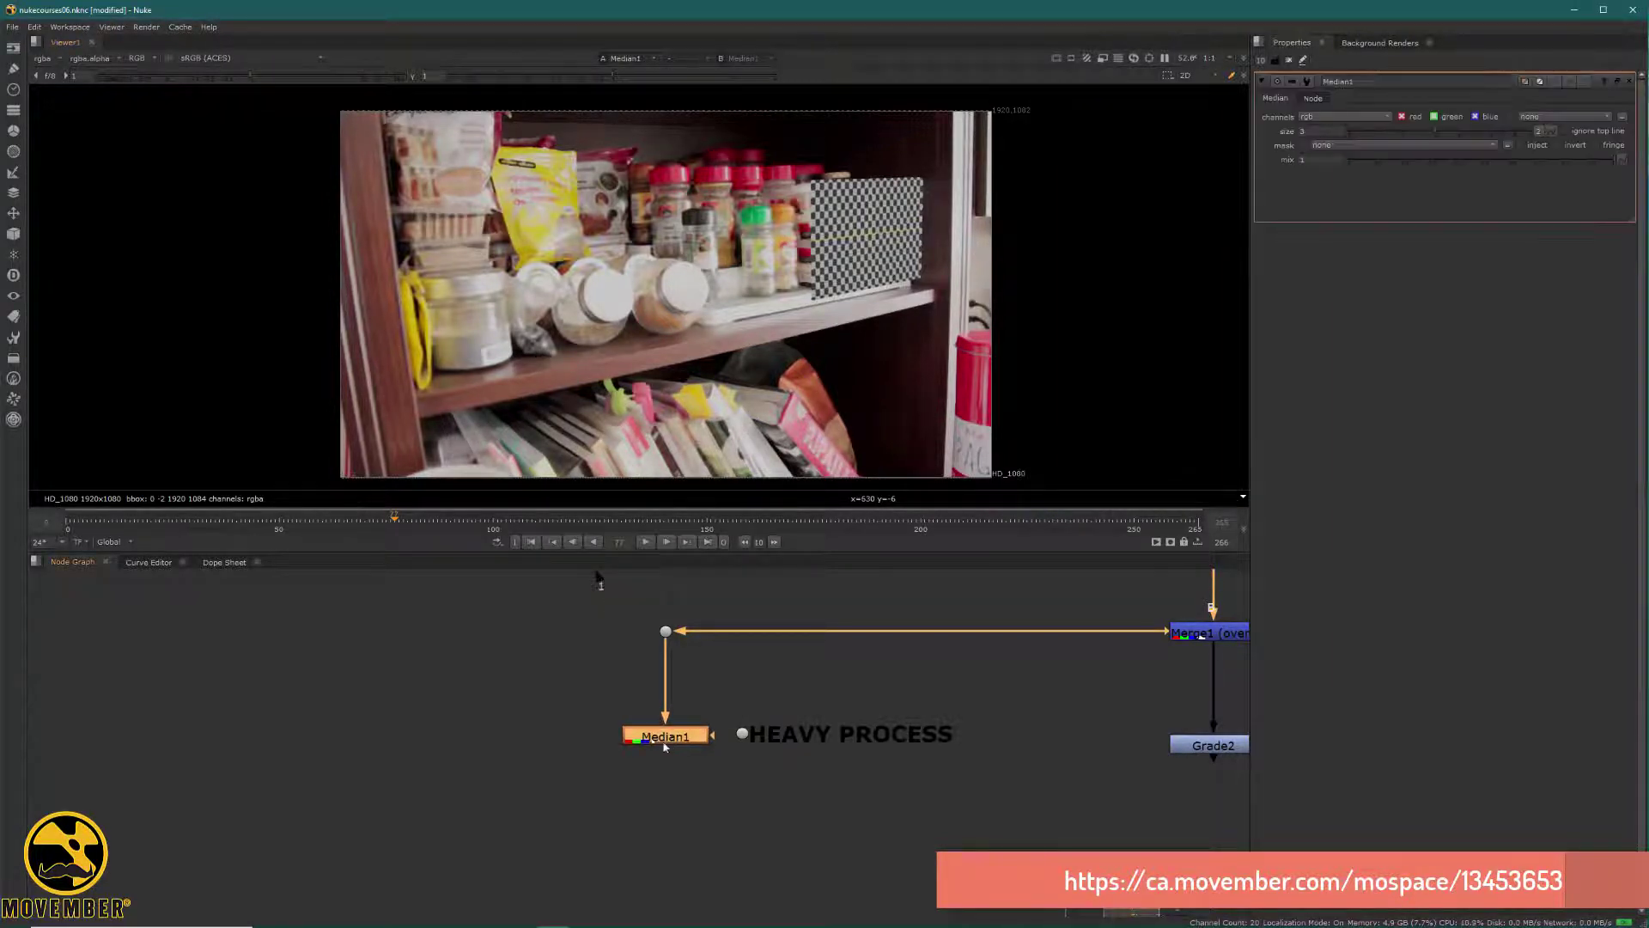
click(1313, 98)
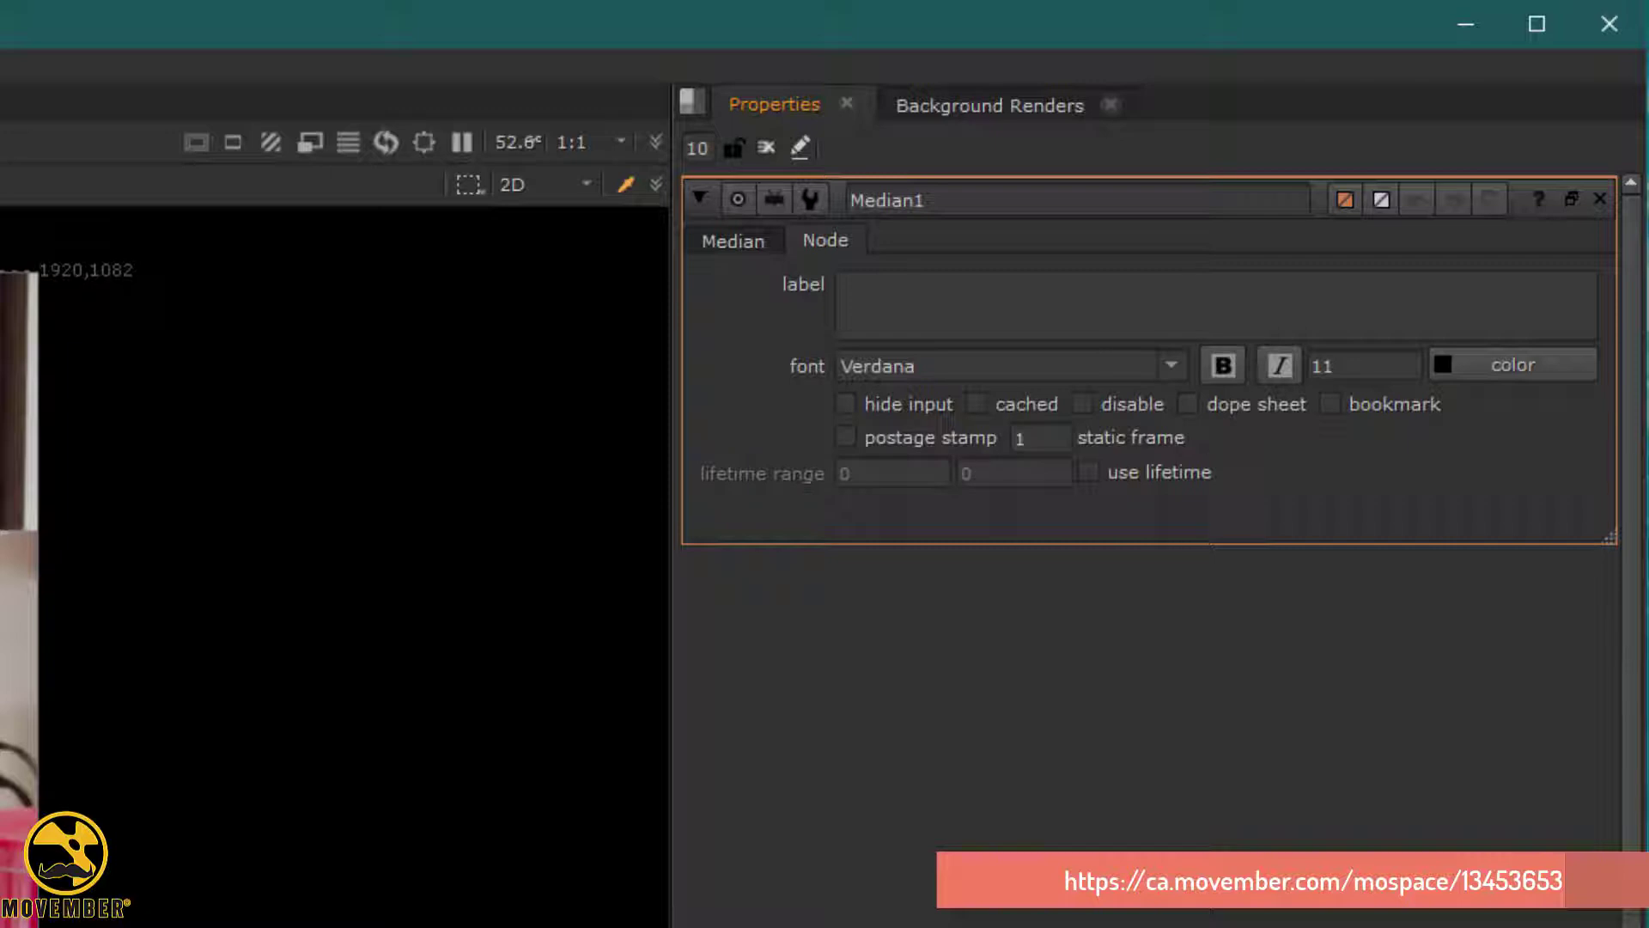
right_click(1082, 404)
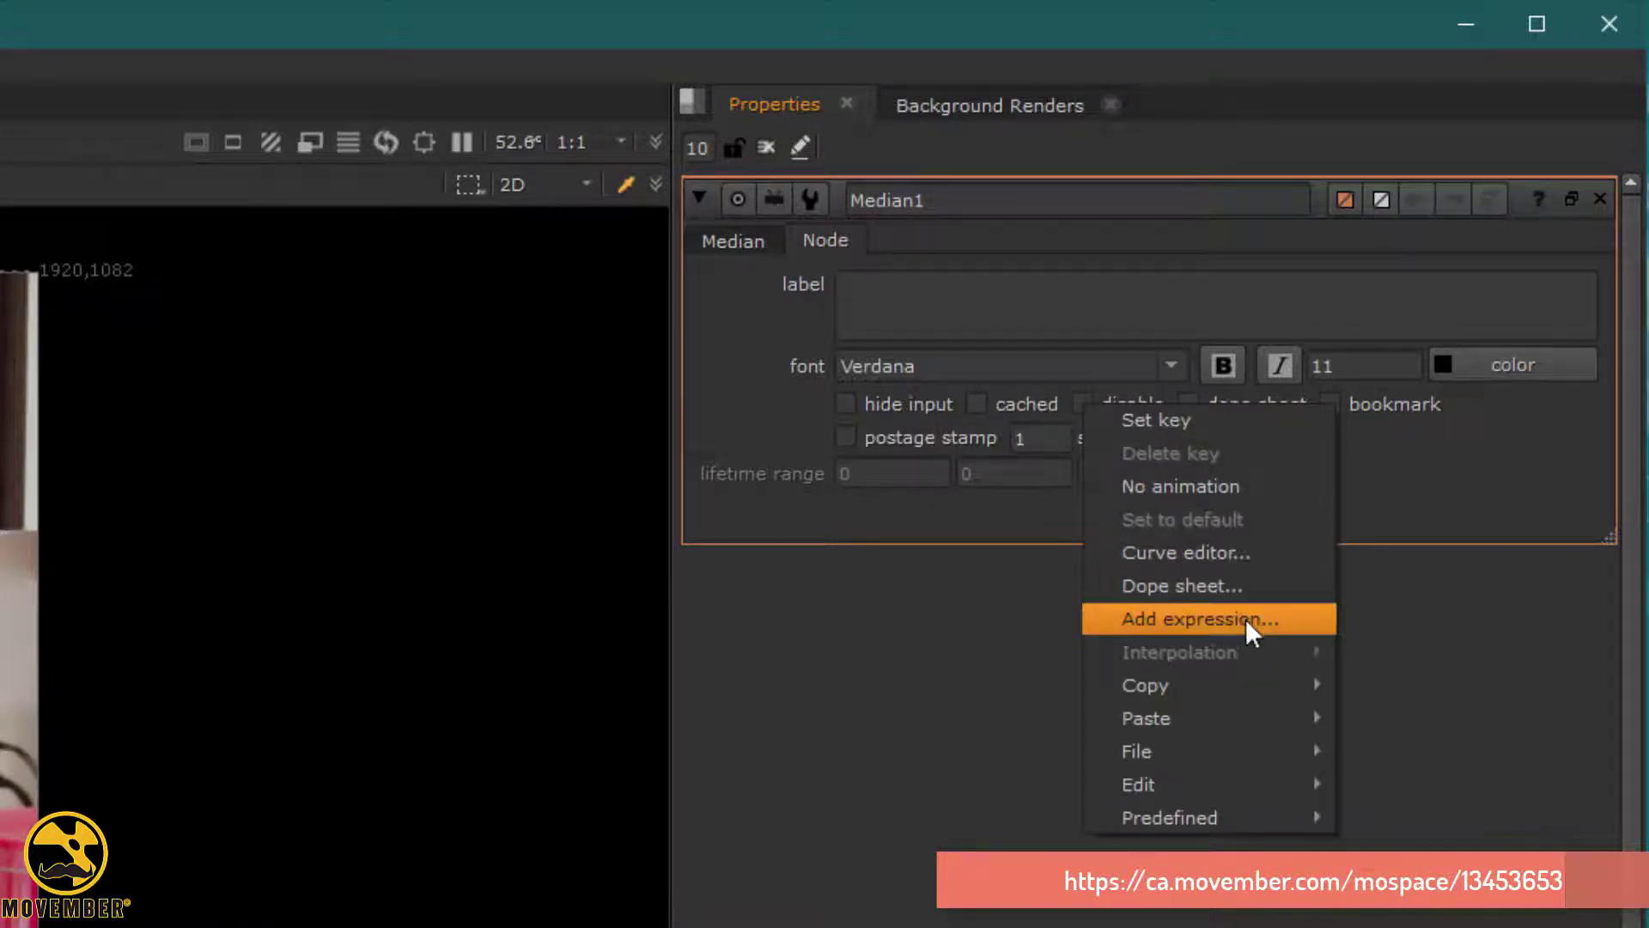
click(1146, 620)
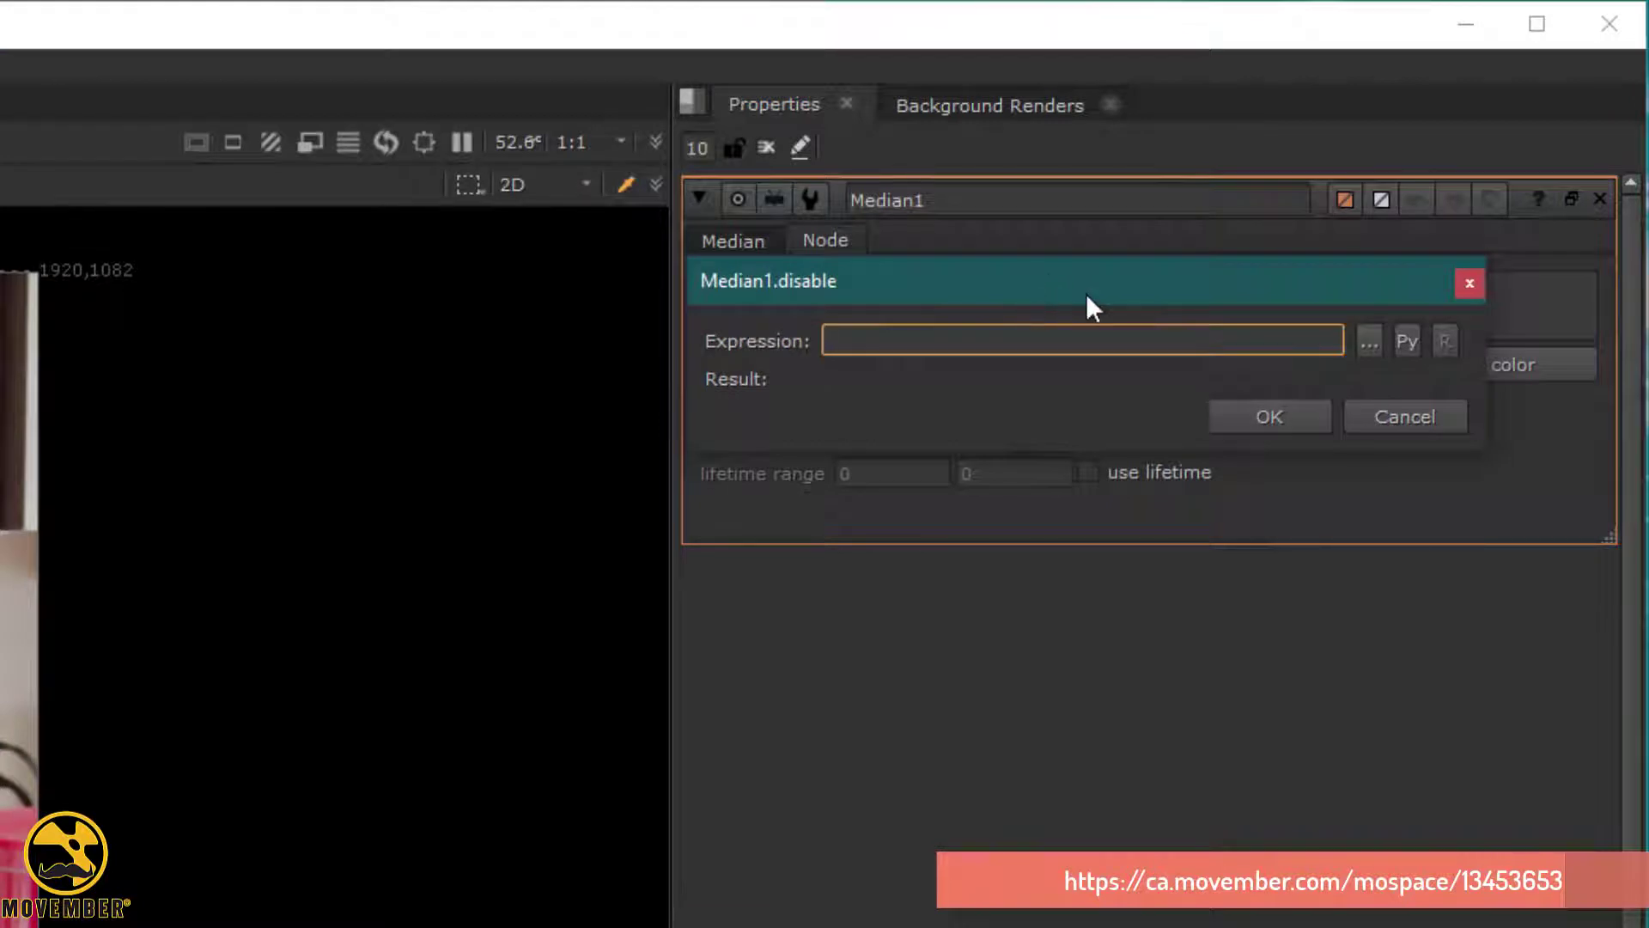
text($GUI)
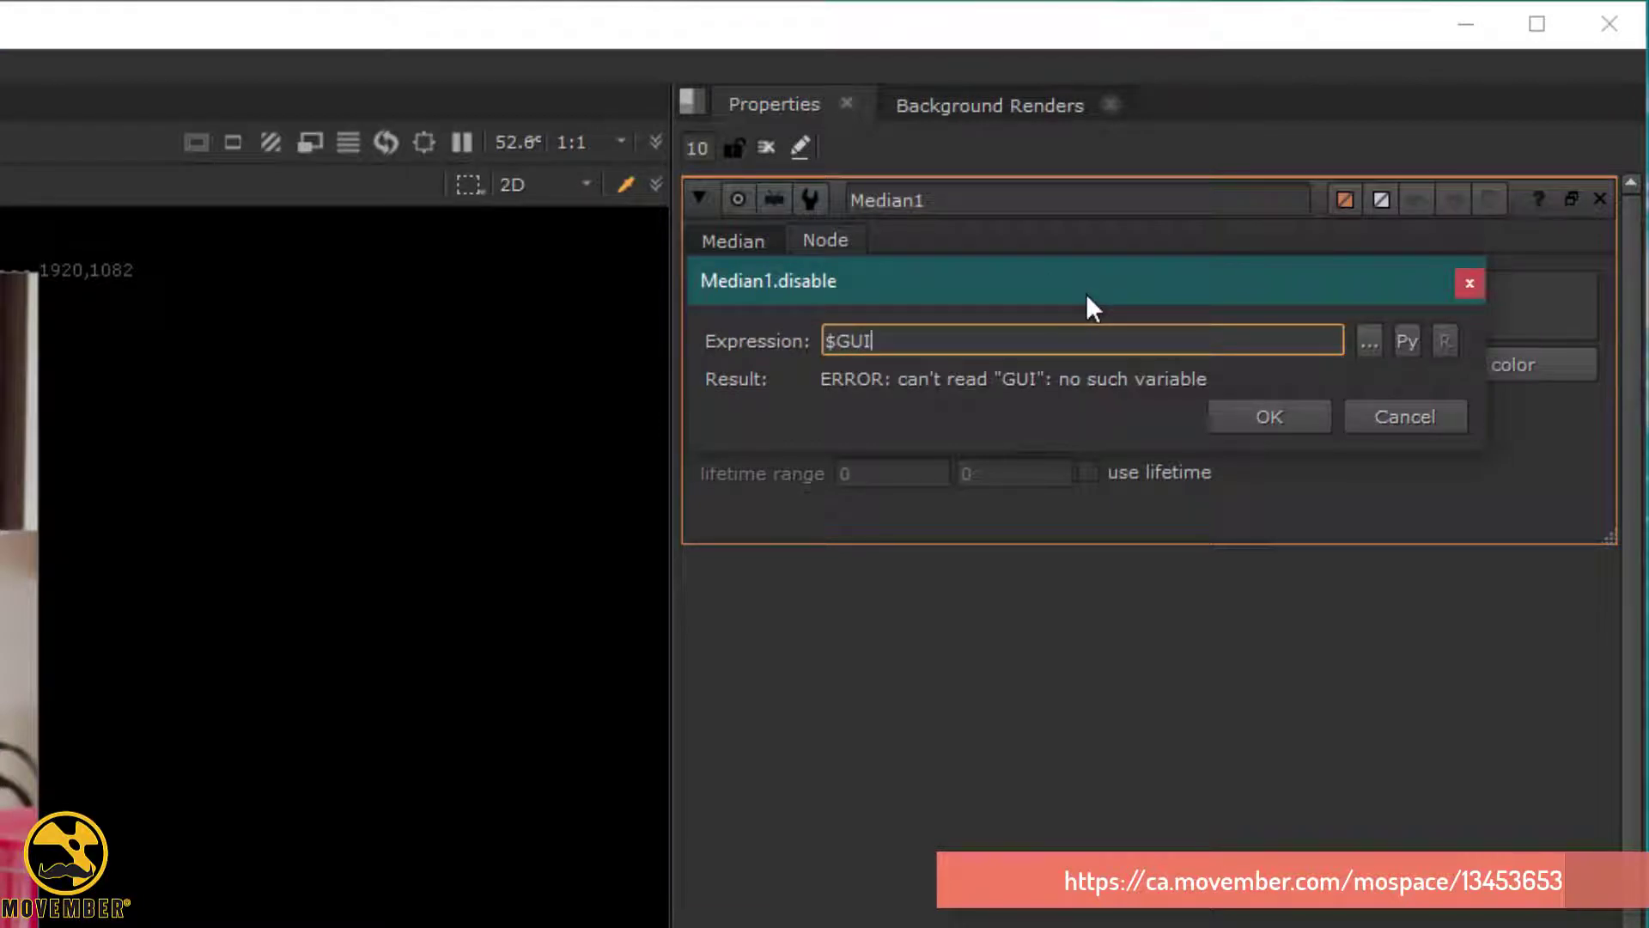
key(BackSpace)
key(BackSpace)
key(BackSpace)
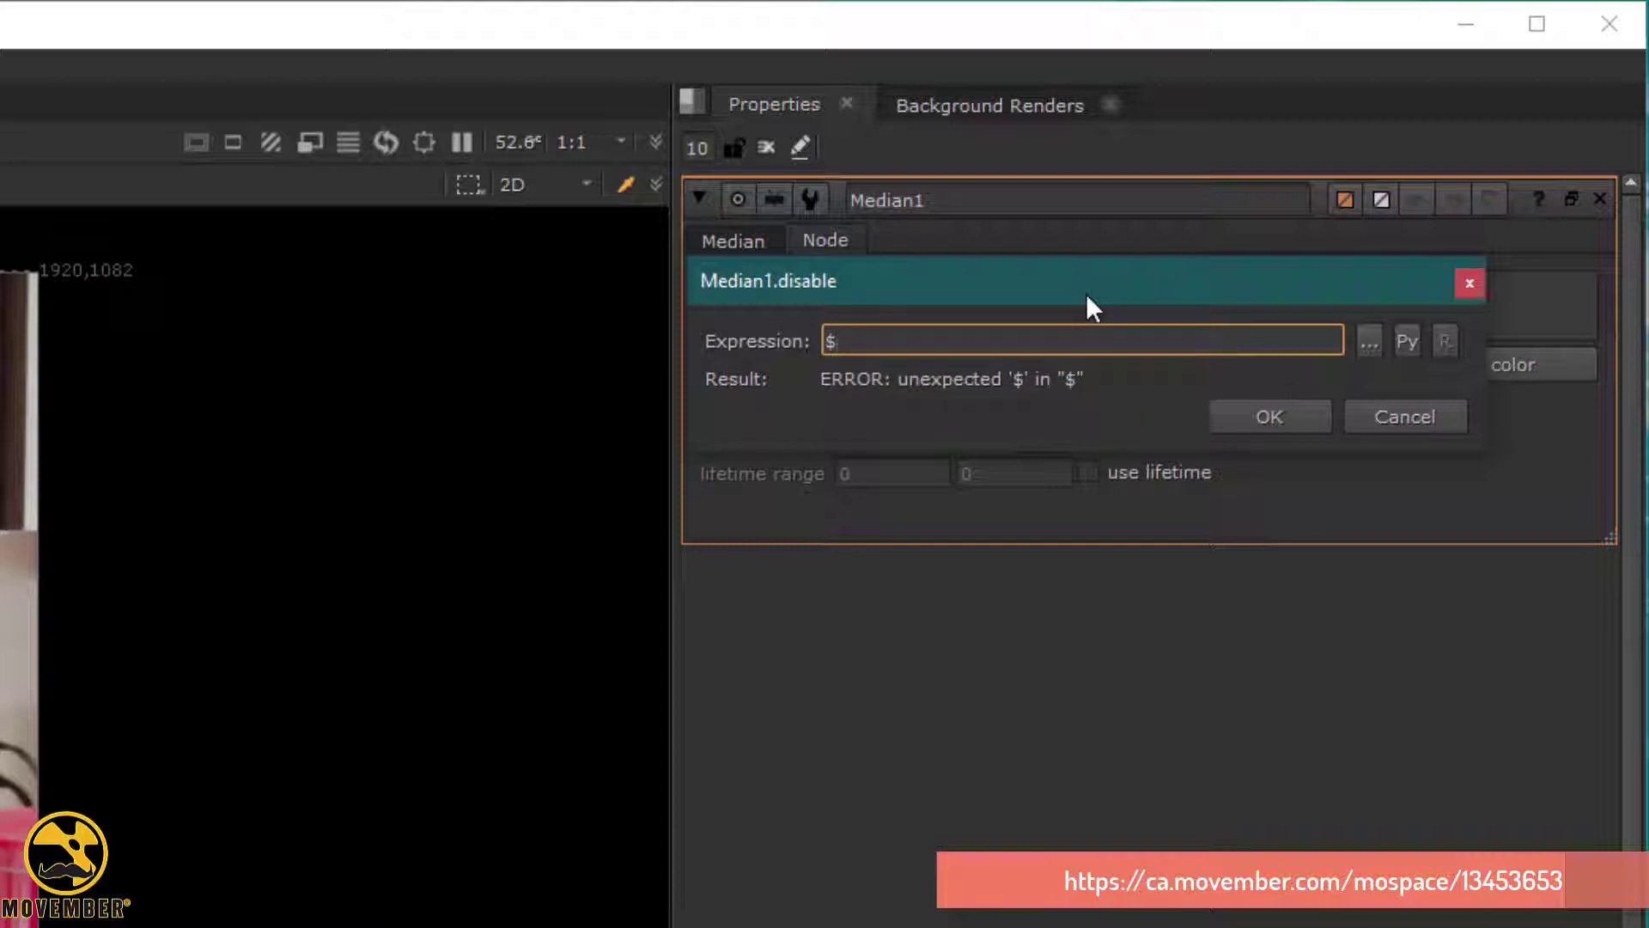
text(gui)
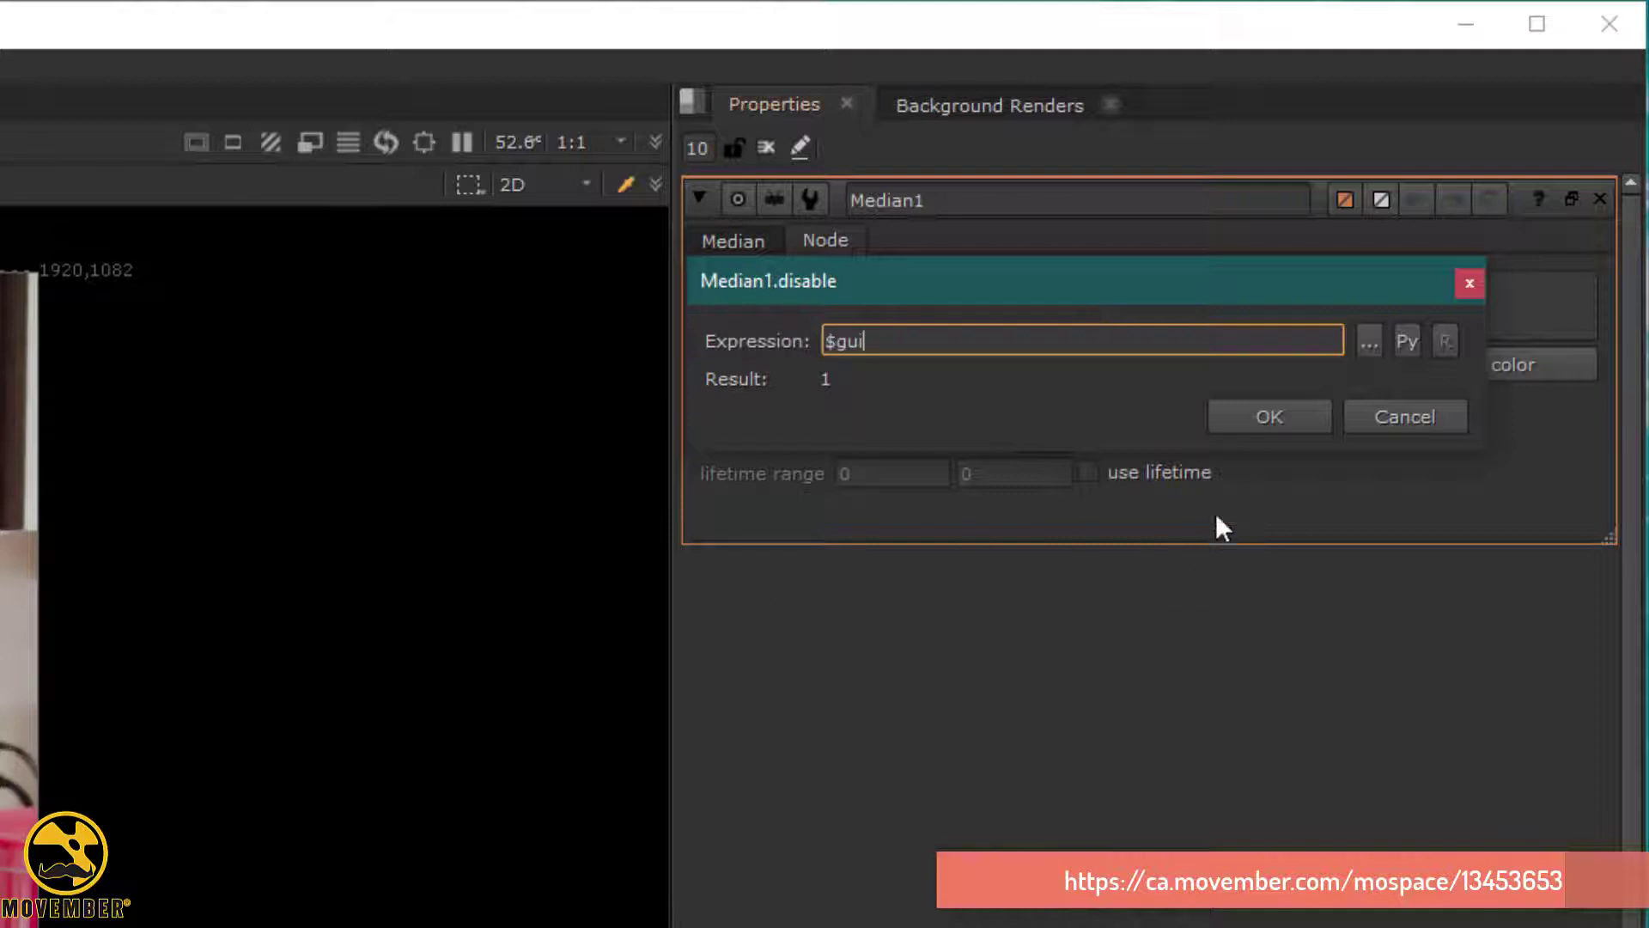
click(1271, 419)
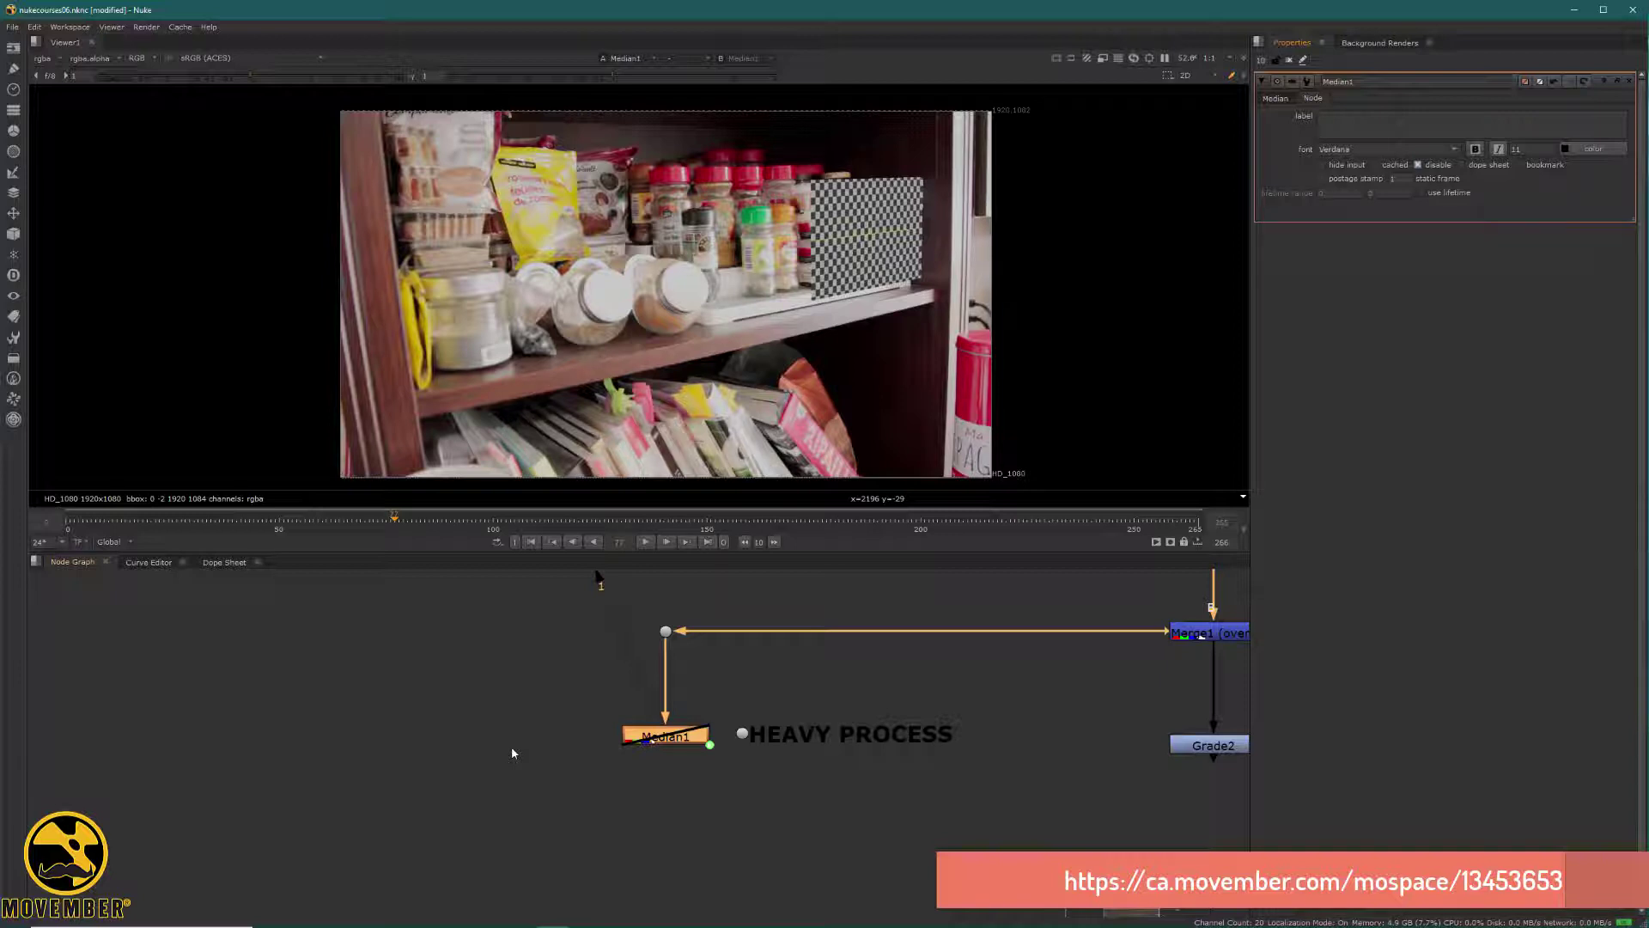
- Add the expression $gui ? 0 : 1 to the disable setting of the Grade2 node below Merge1
middle_drag(1220, 700, 477, 713)
scroll(529, 738, up, 2)
double_click(533, 744)
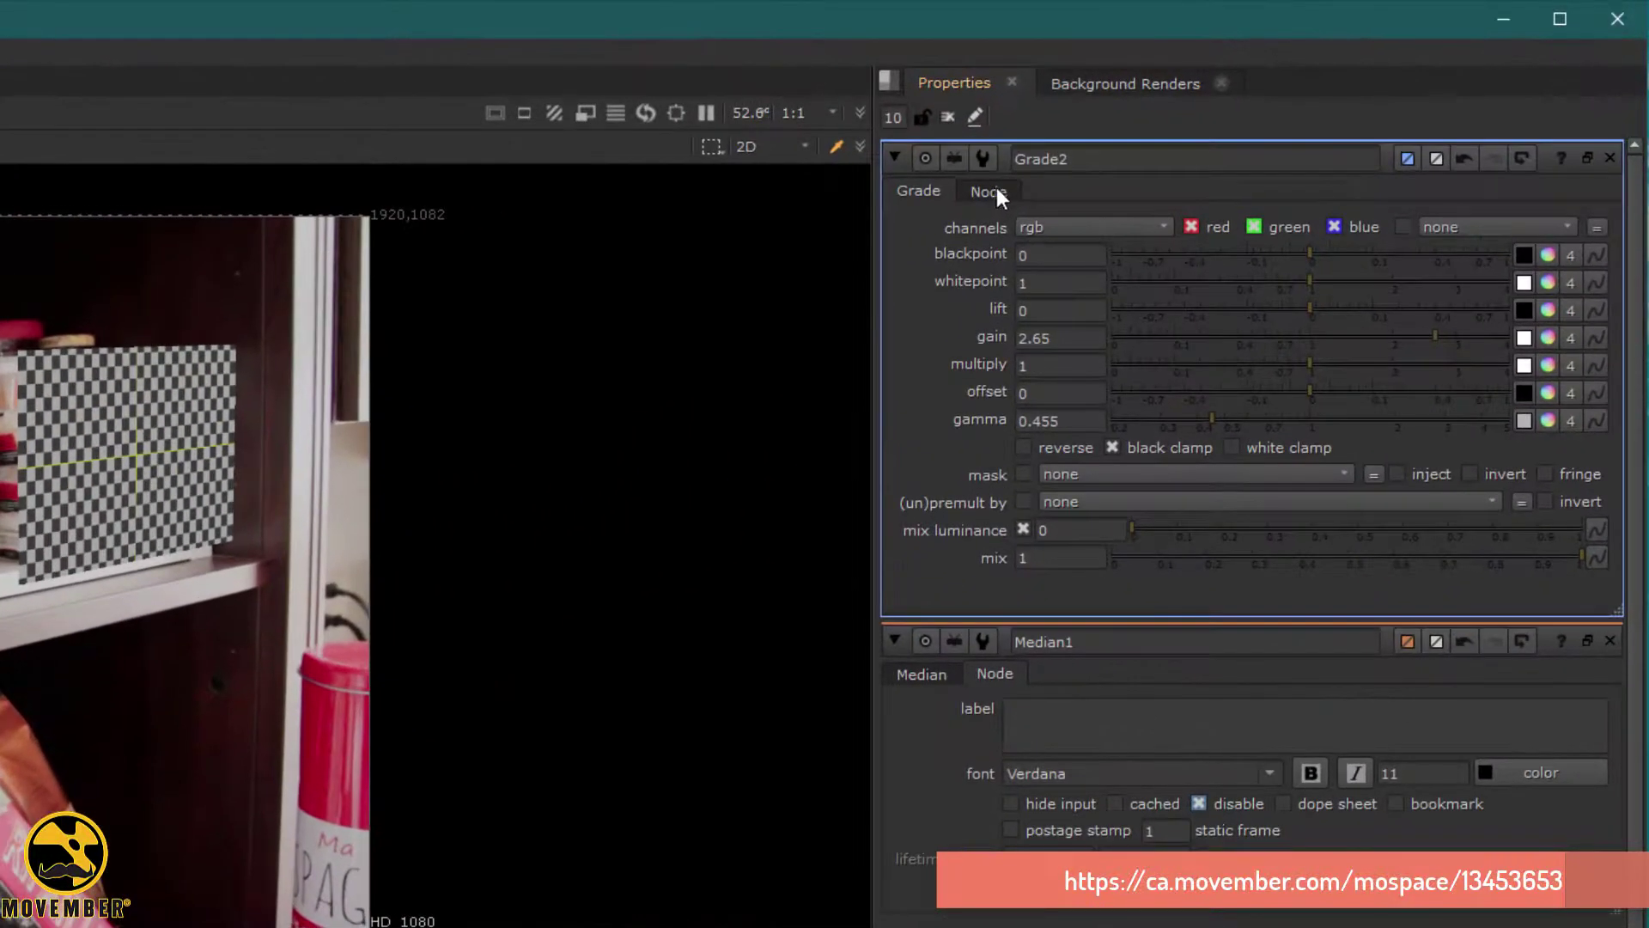
click(992, 191)
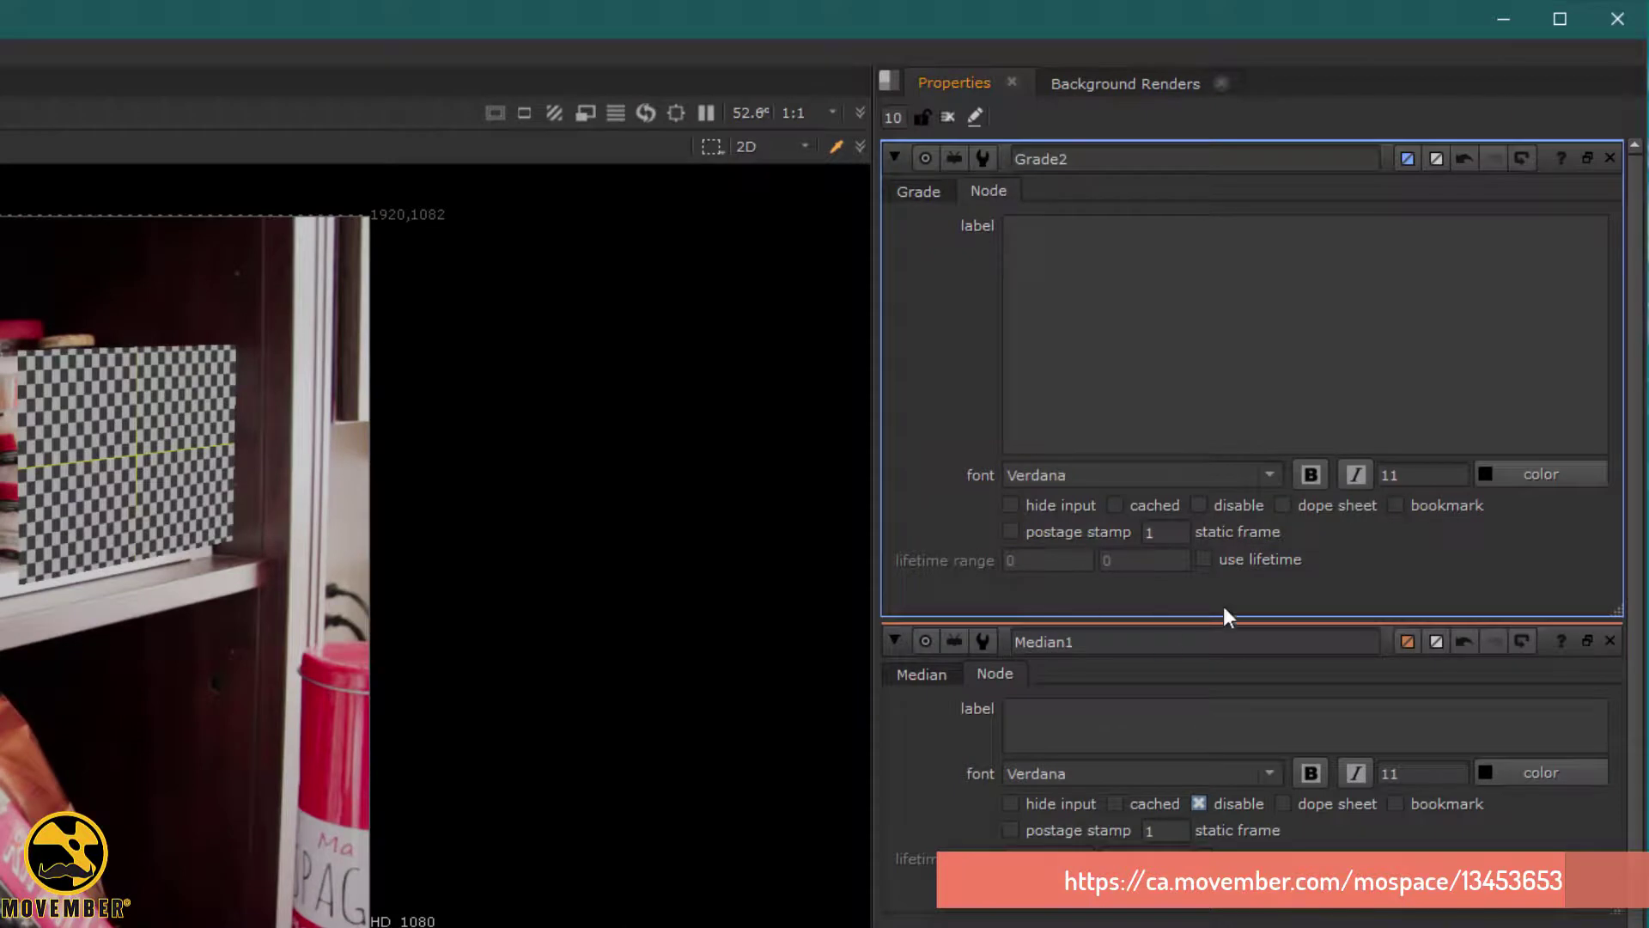
right_click(1203, 503)
click(1347, 676)
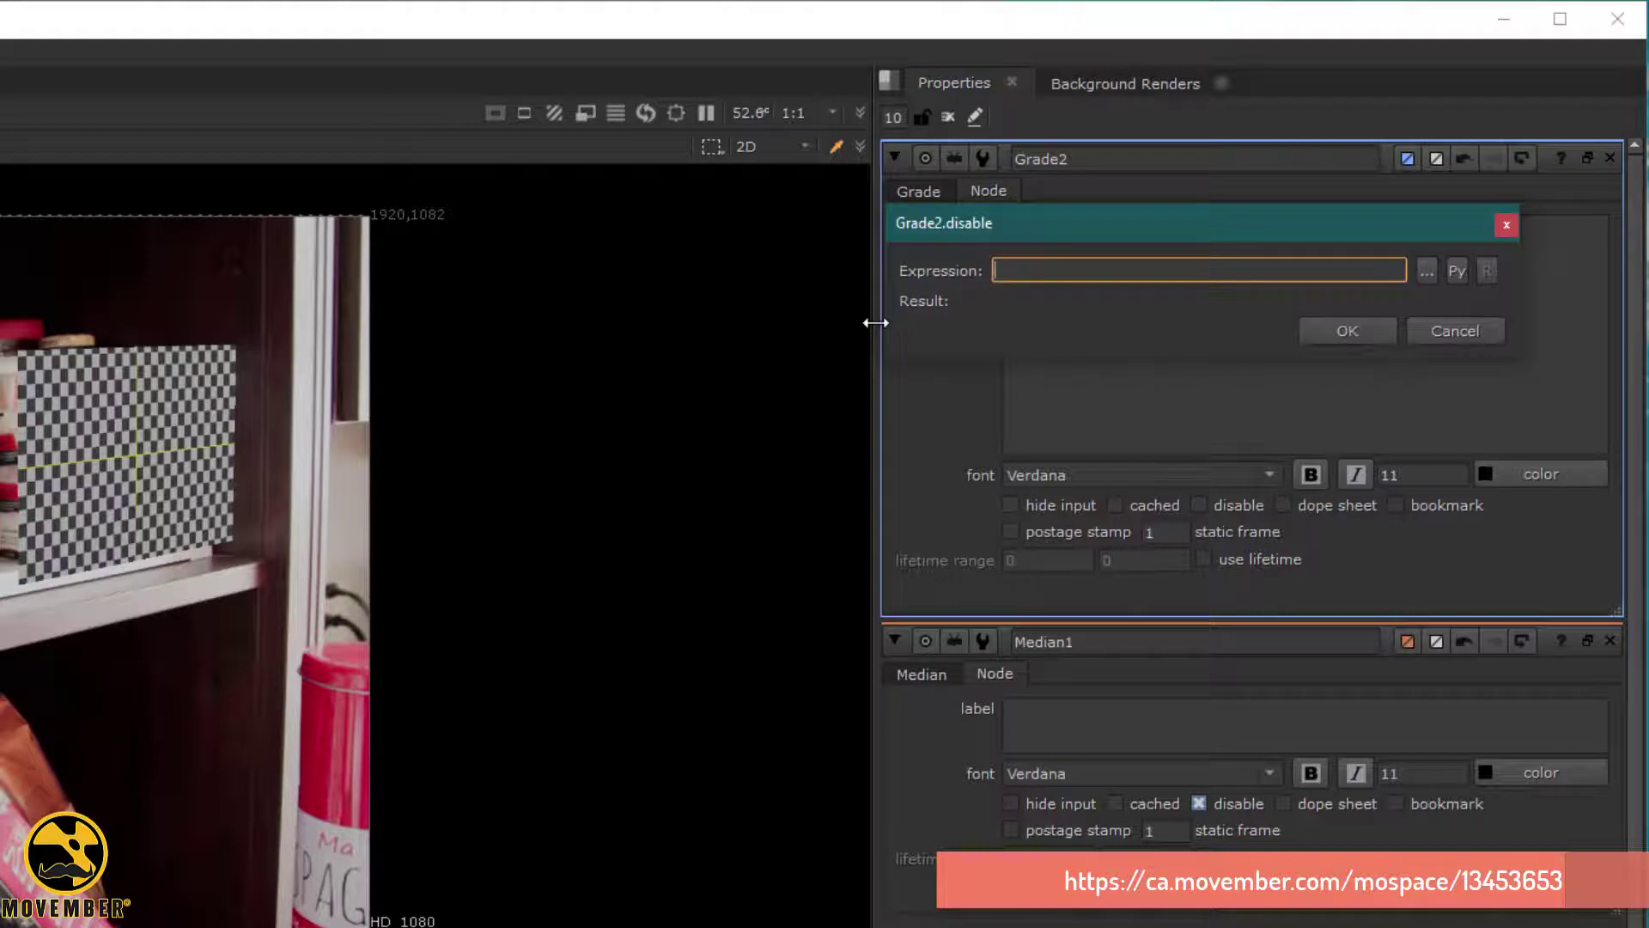
text($gui)
text(?)
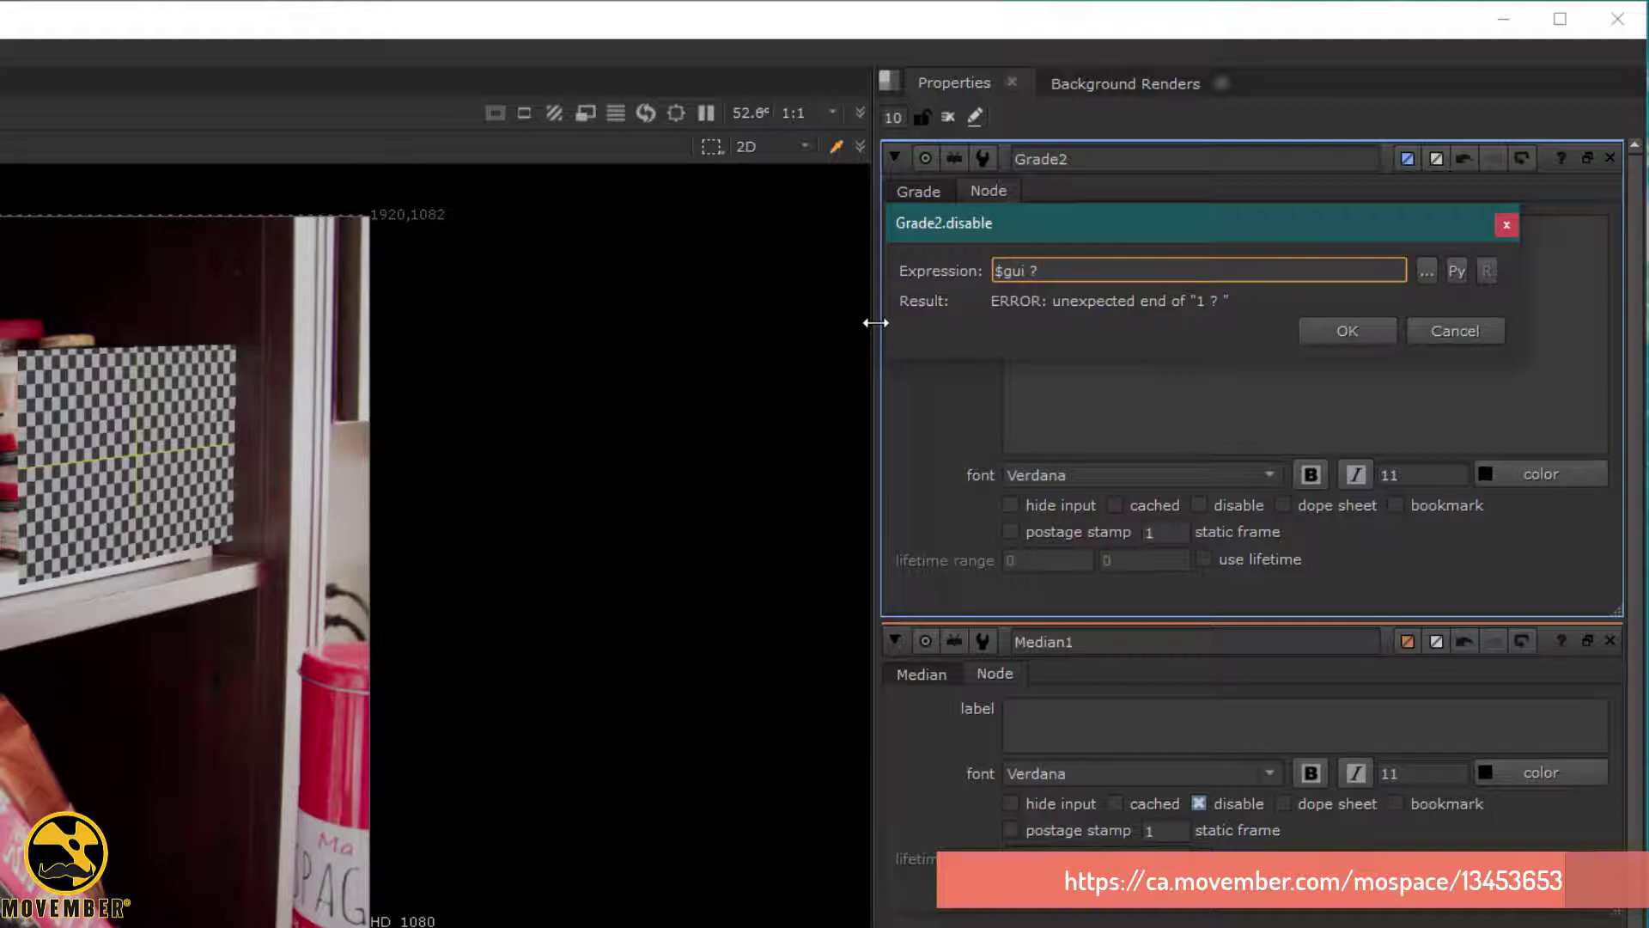
text(0 : 1)
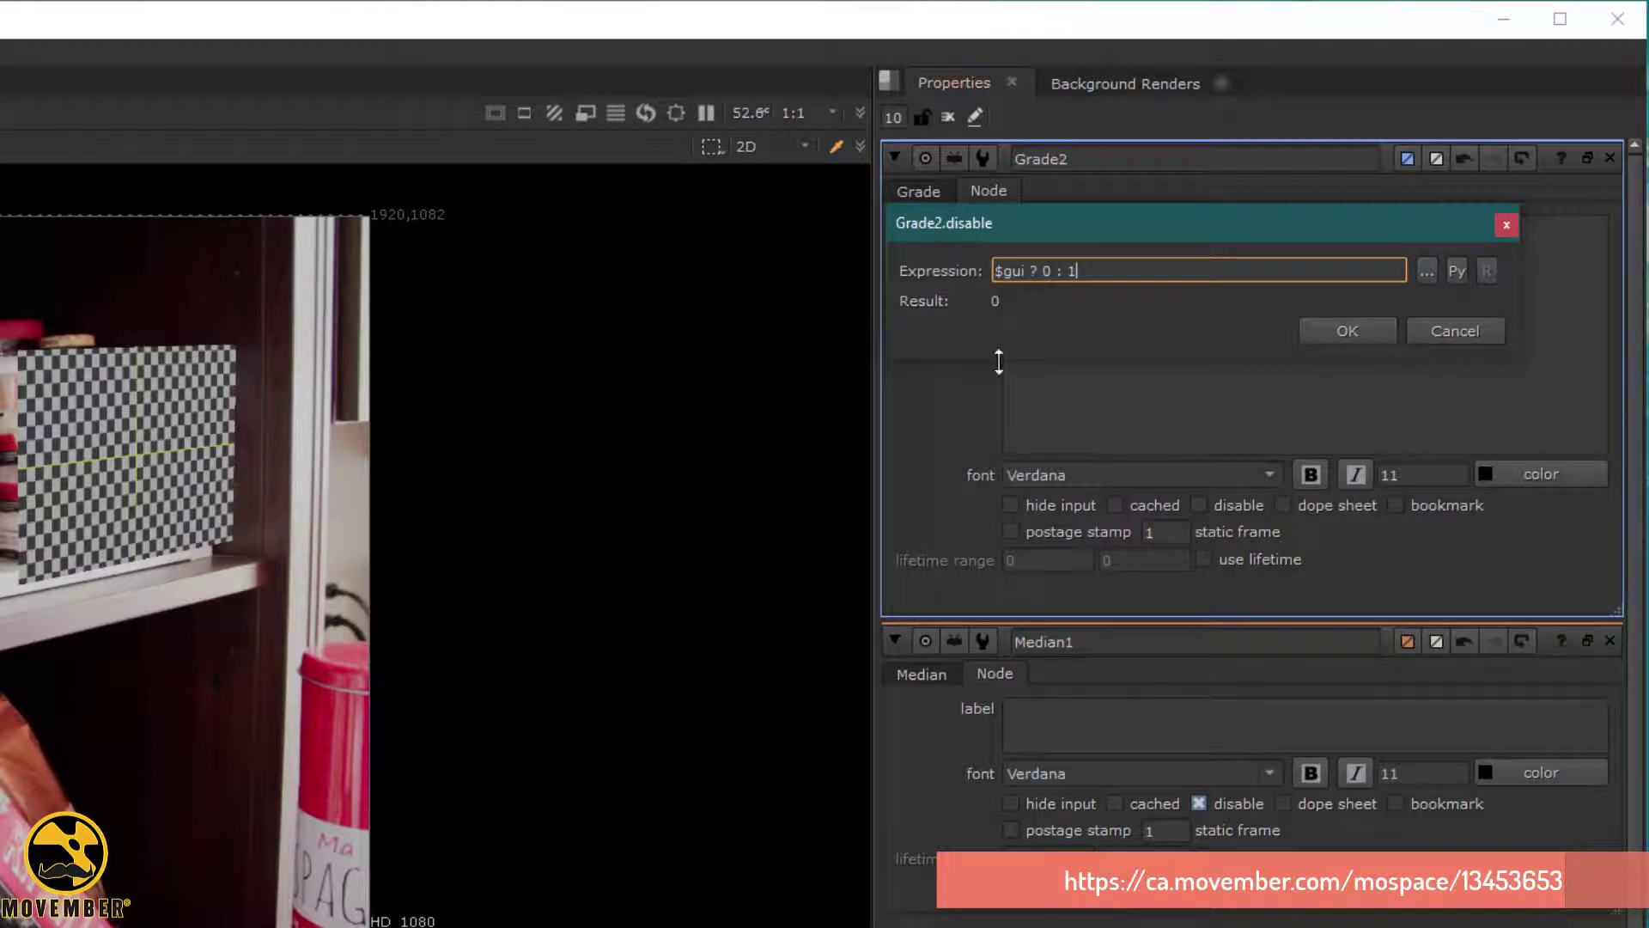
click(1323, 334)
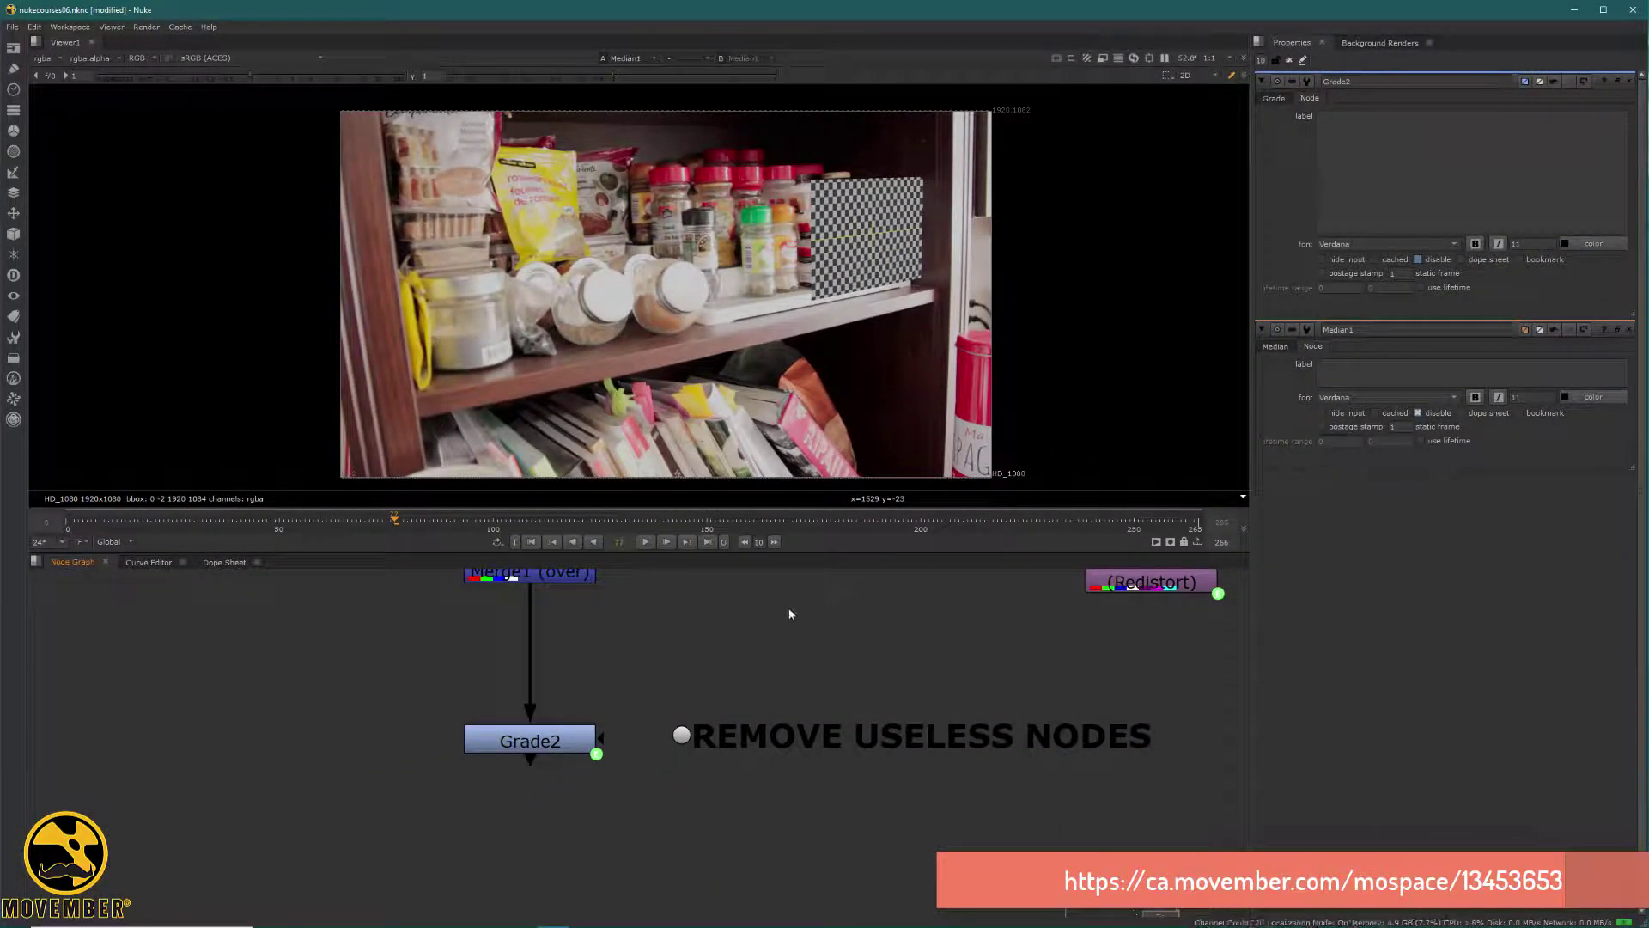
- Set the shutter offset of the ScanlineRender2 node, labelled MB, to centred in its multisample settings
scroll(792, 660, down, 5)
middle_drag(755, 674, 372, 849)
middle_drag(588, 577, 553, 804)
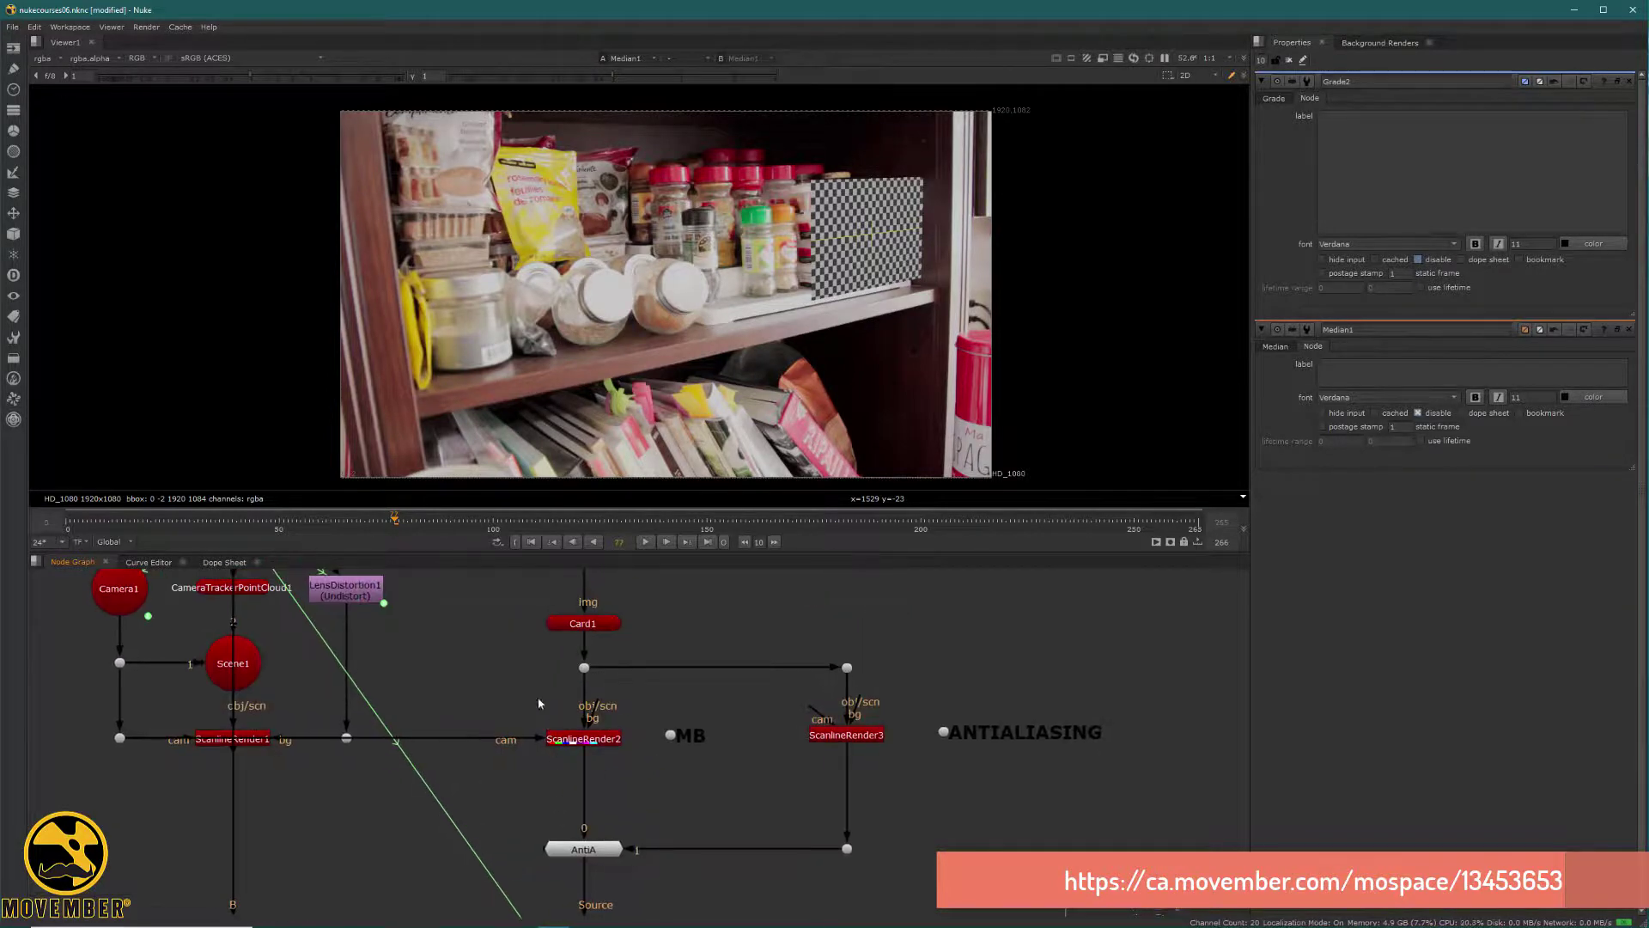
middle_drag(527, 741, 427, 706)
scroll(372, 703, up, 3)
middle_drag(540, 707, 433, 677)
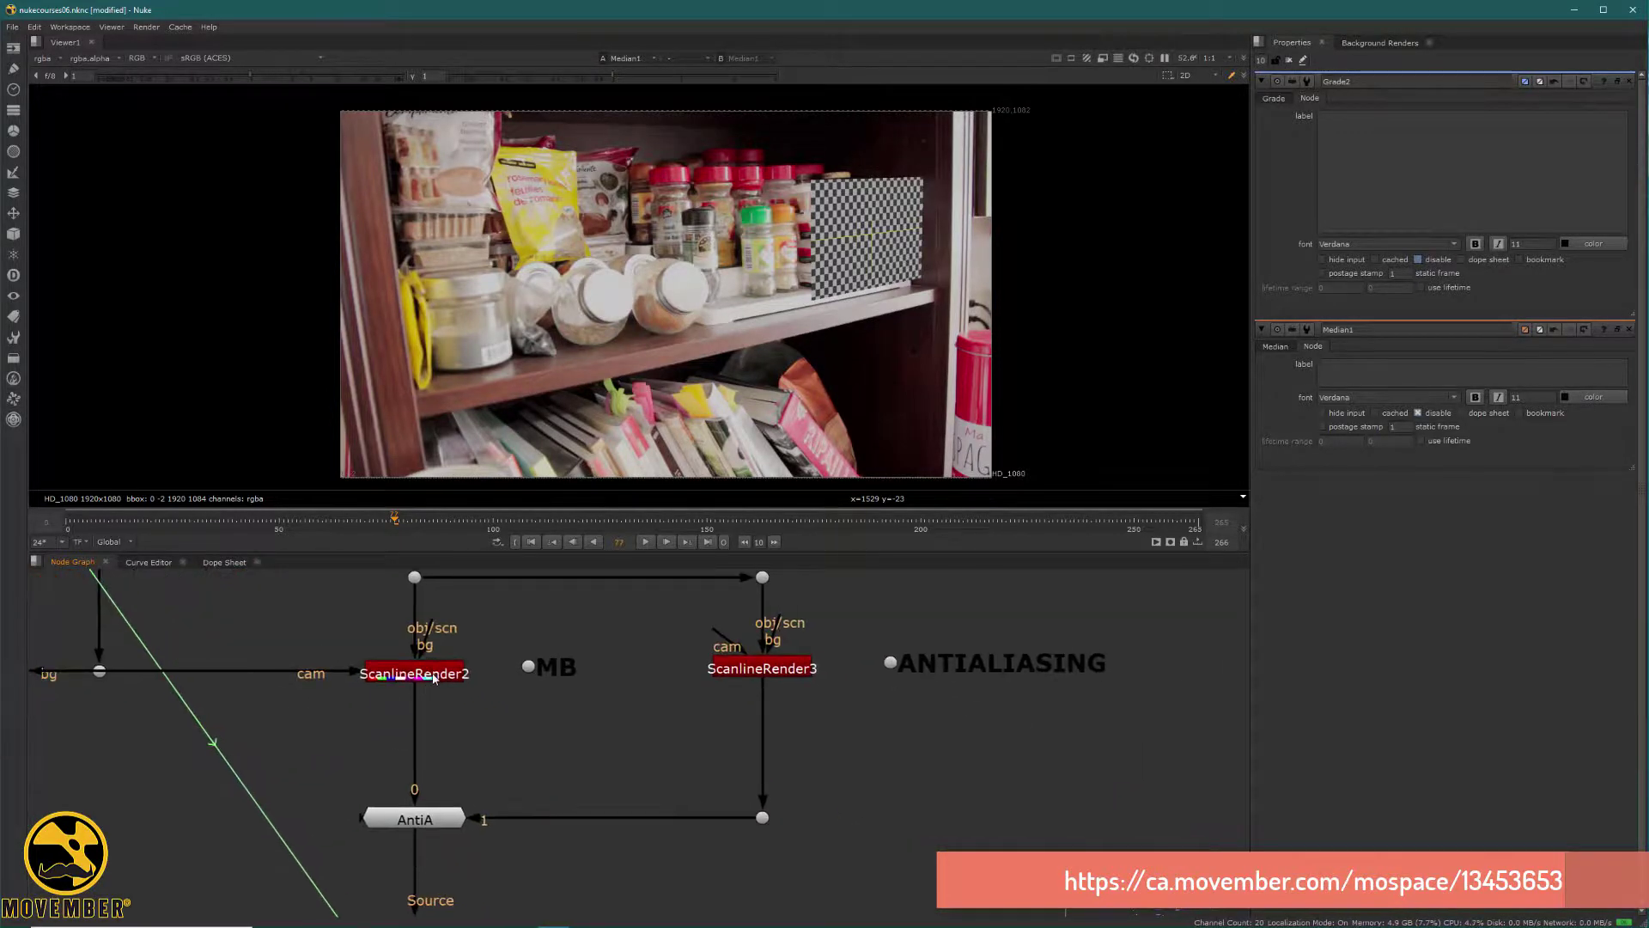
double_click(434, 678)
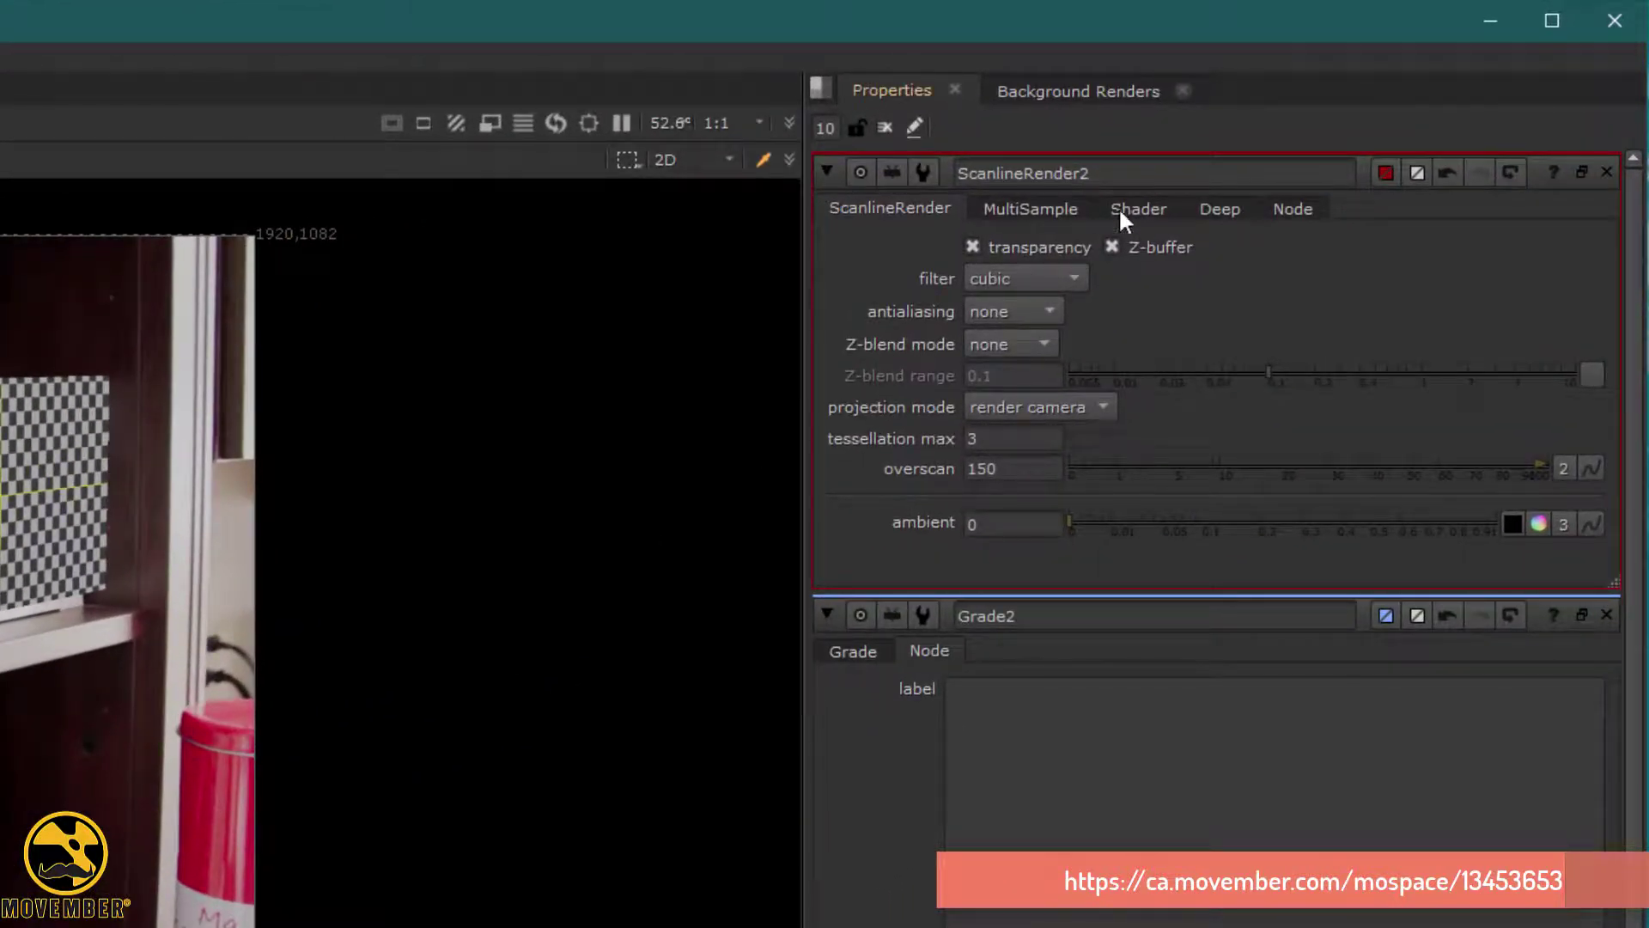
click(1041, 210)
click(1059, 313)
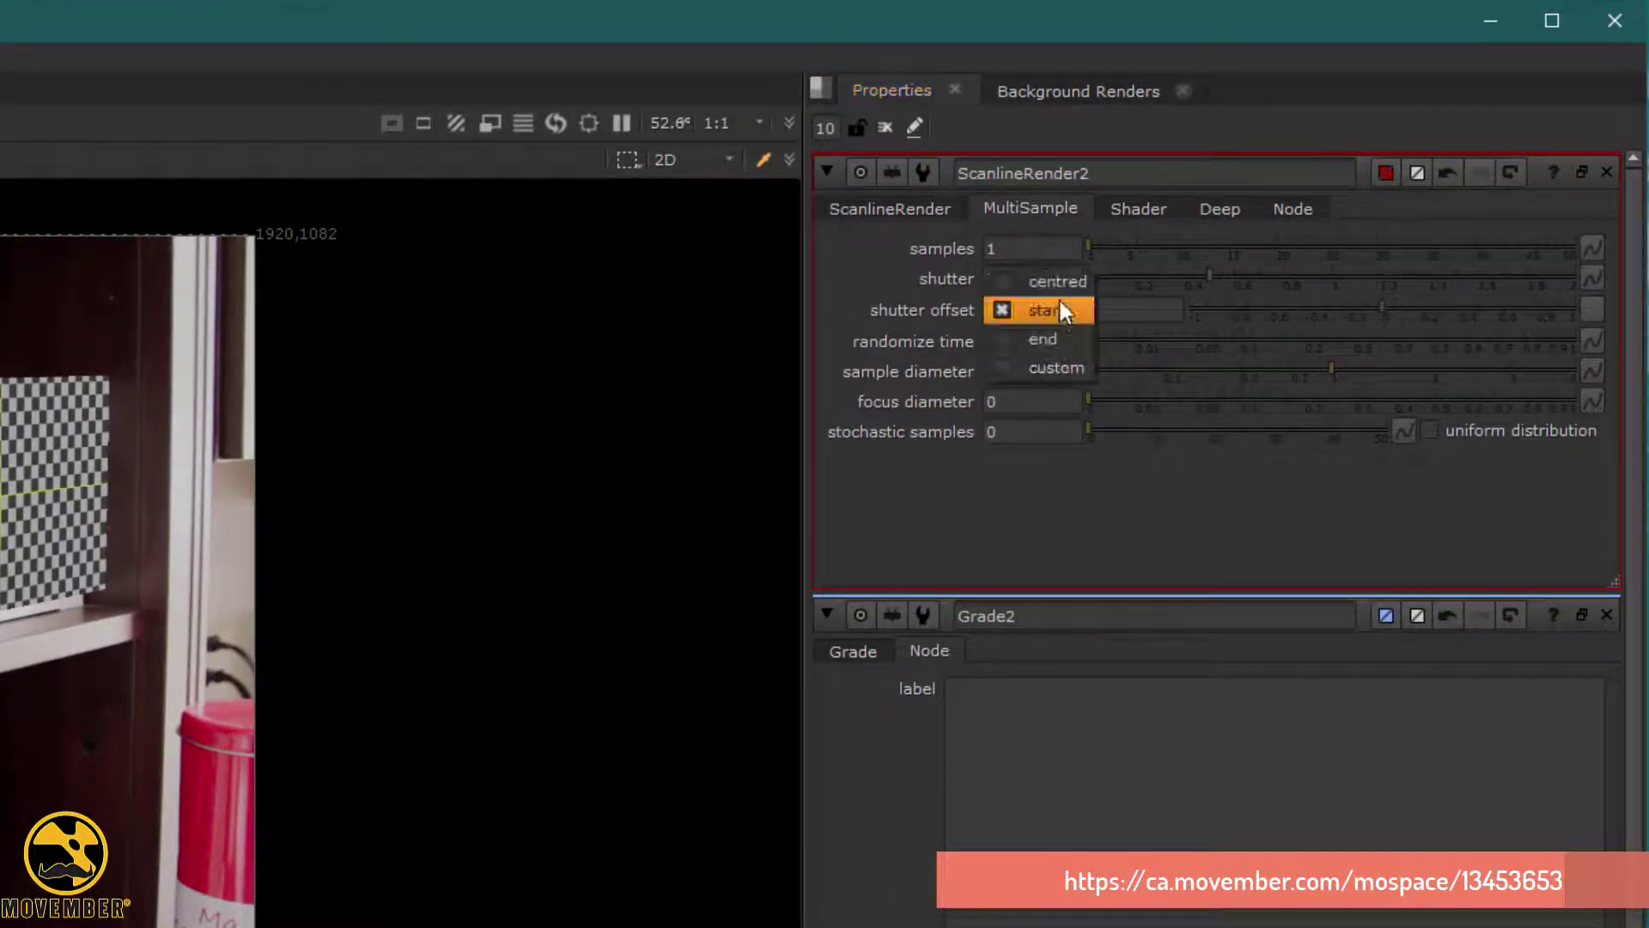
click(1044, 278)
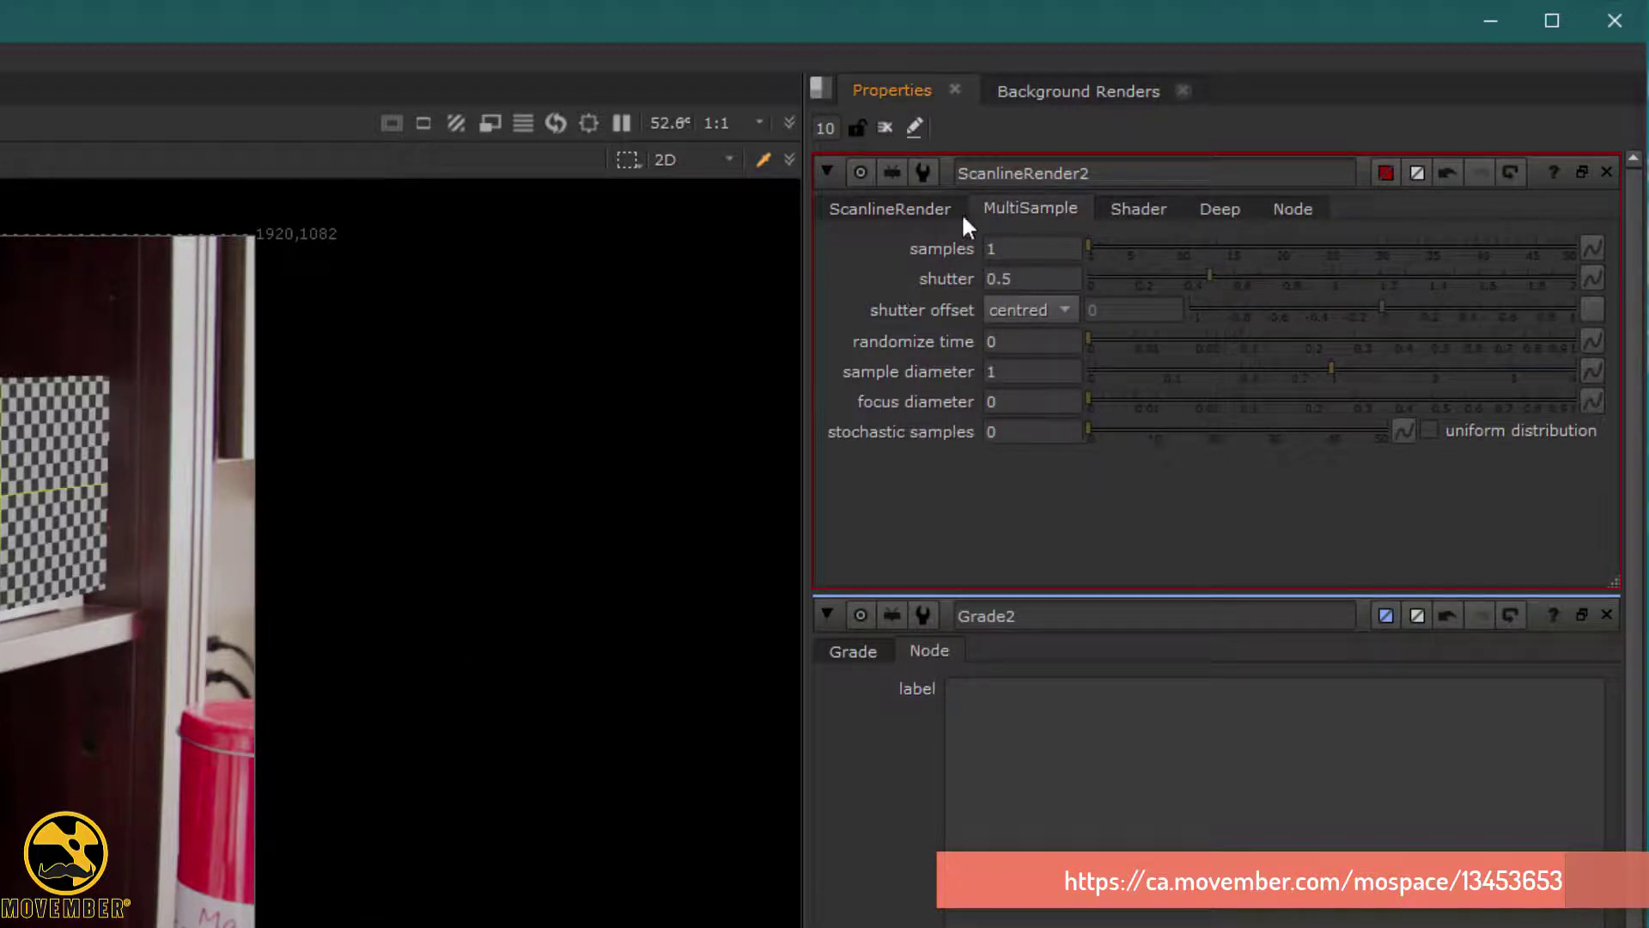
- Drive the ScanlineRender2 samples value with the expression $gui ? 1 : 15
right_click(1048, 255)
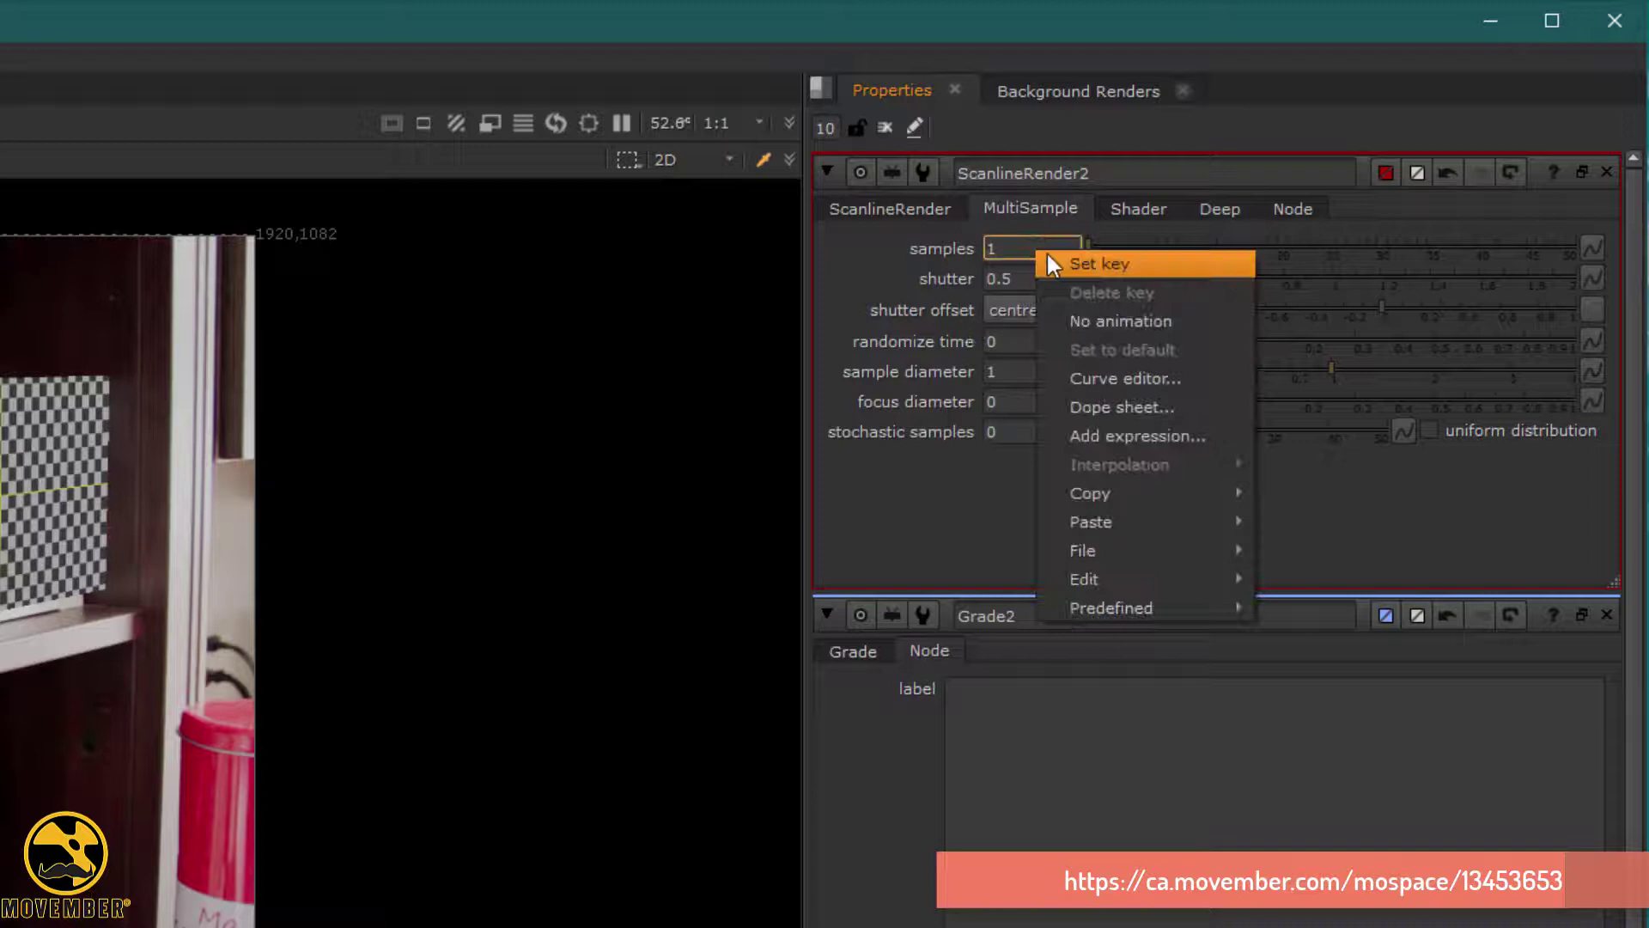
click(1193, 436)
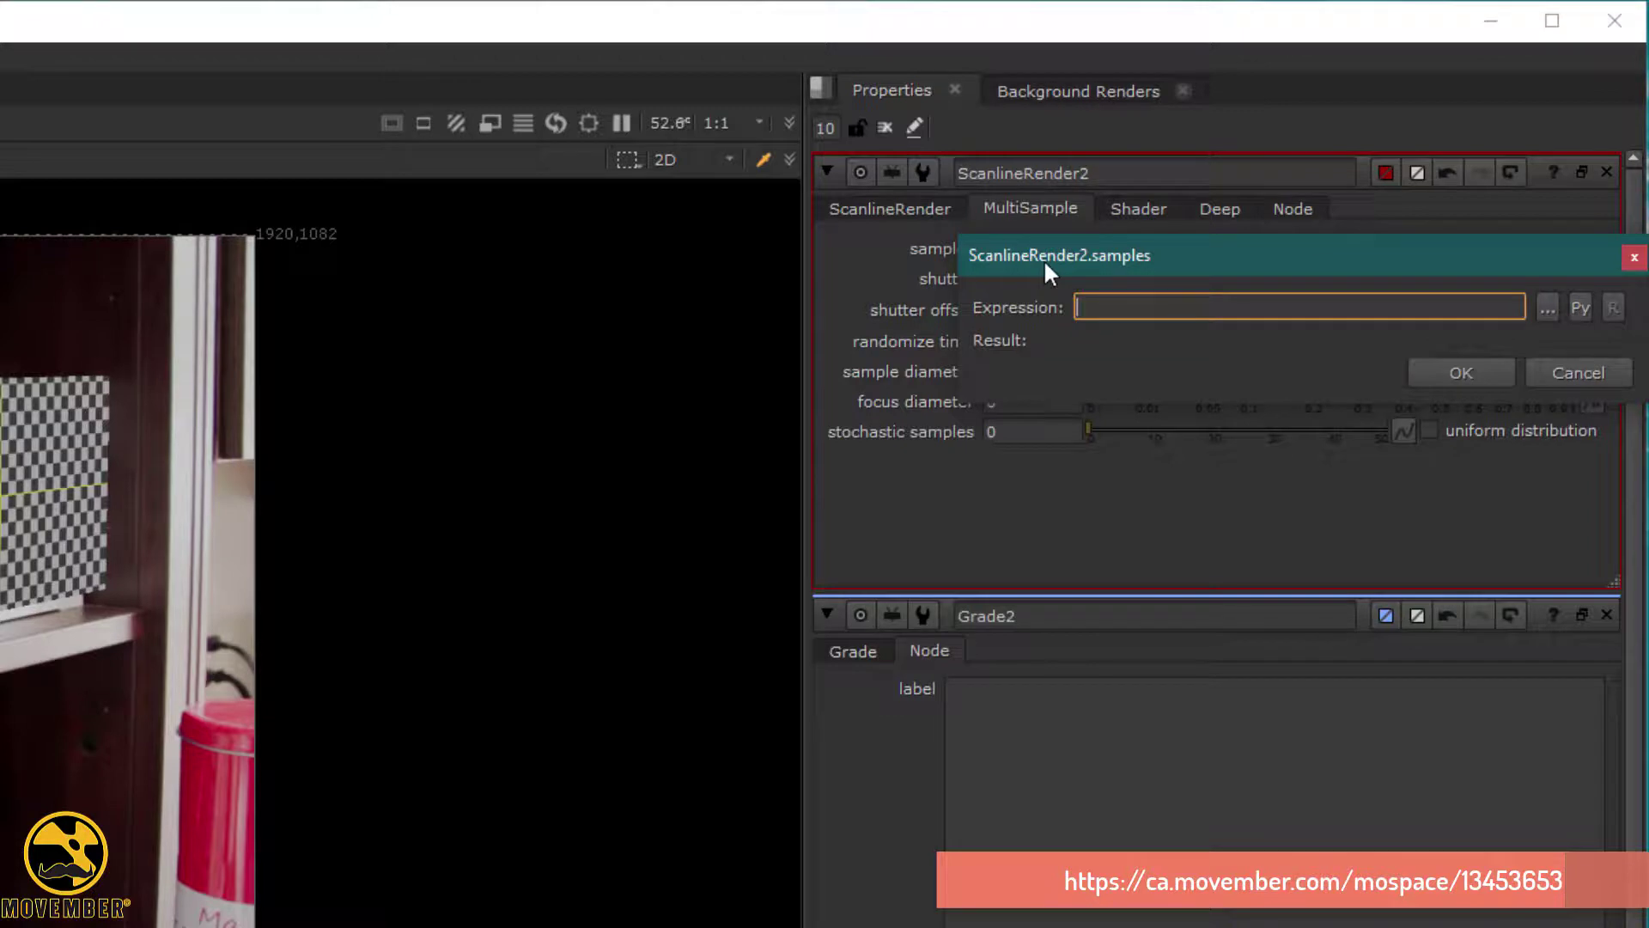
text($G)
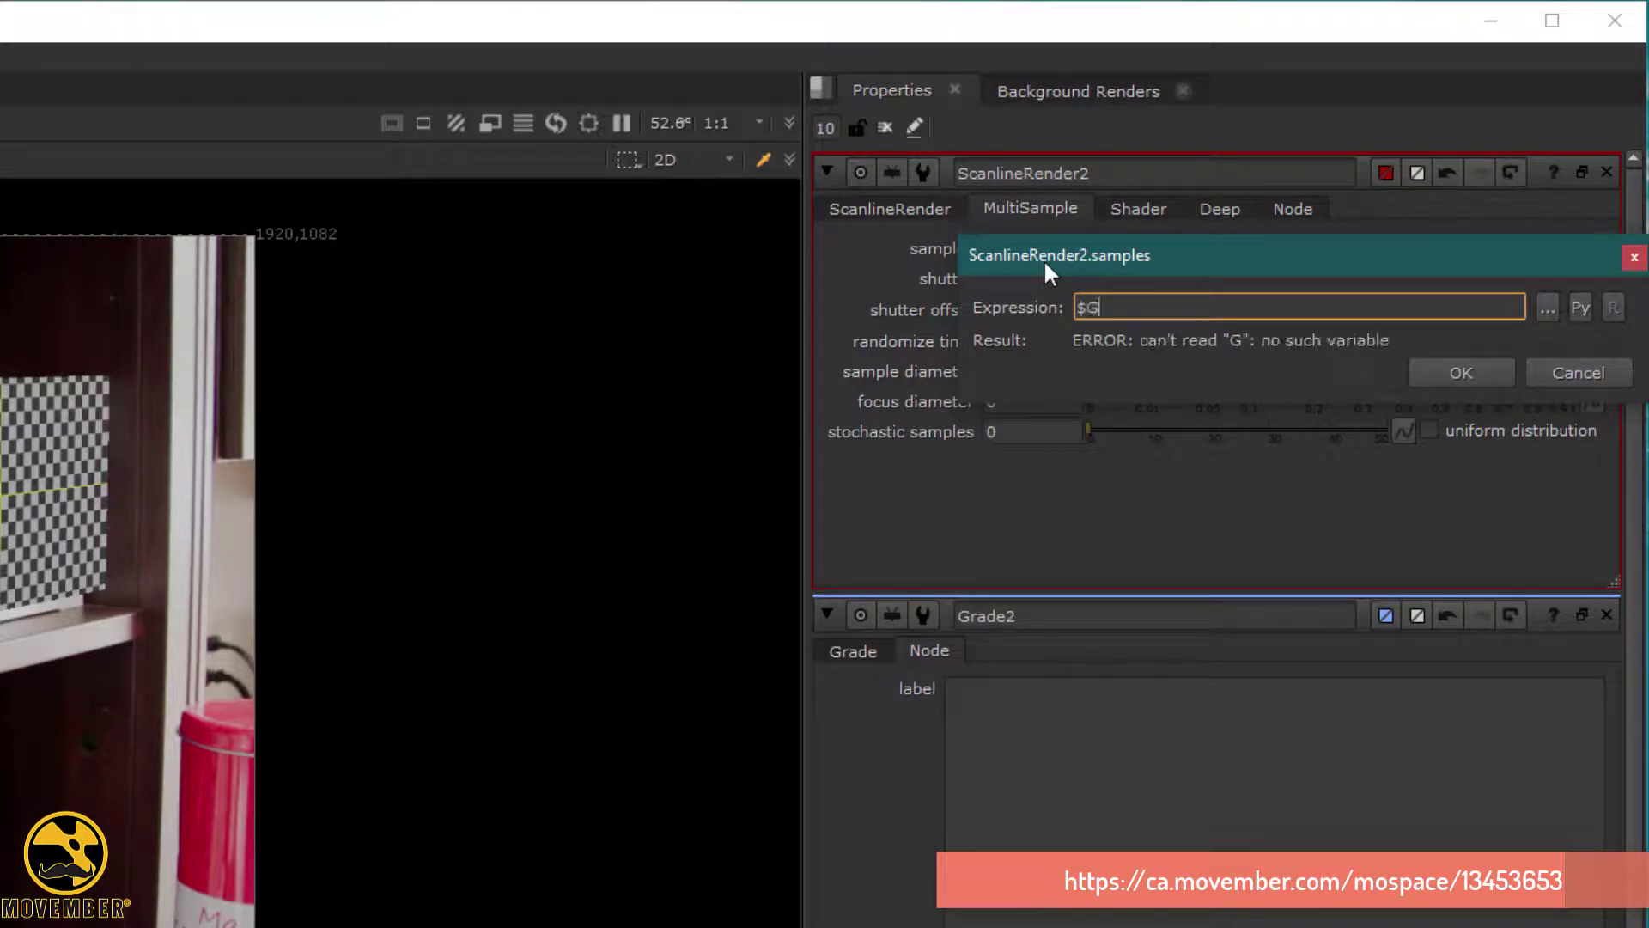
key(BackSpace)
text(gu)
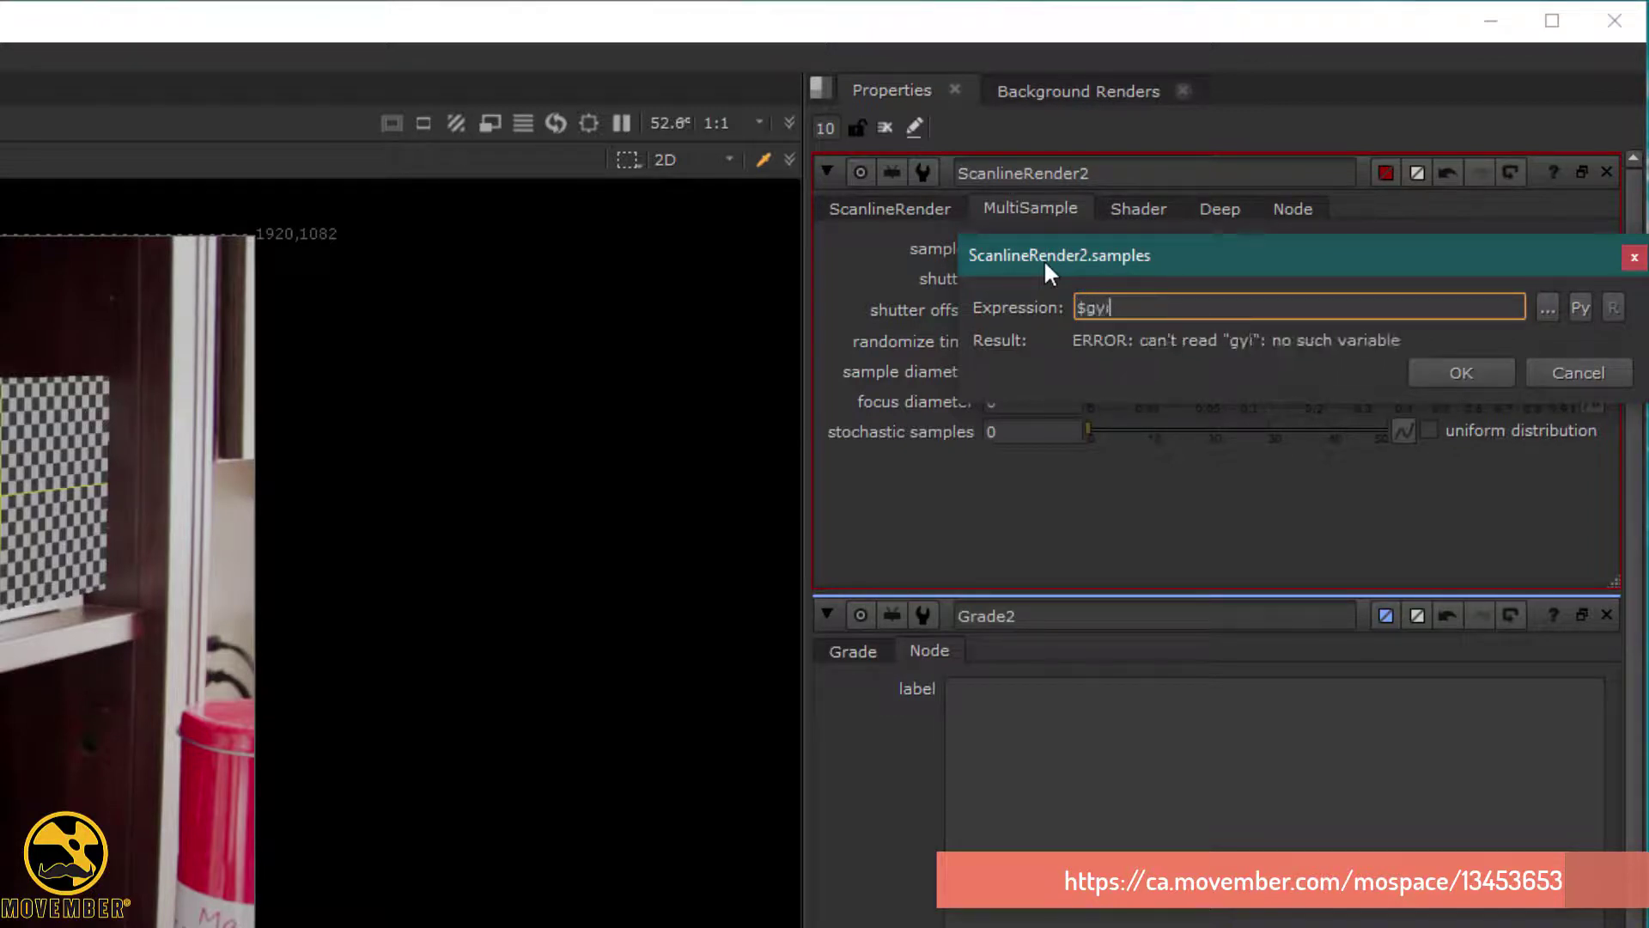
text(iu)
key(BackSpace)
key(BackSpace)
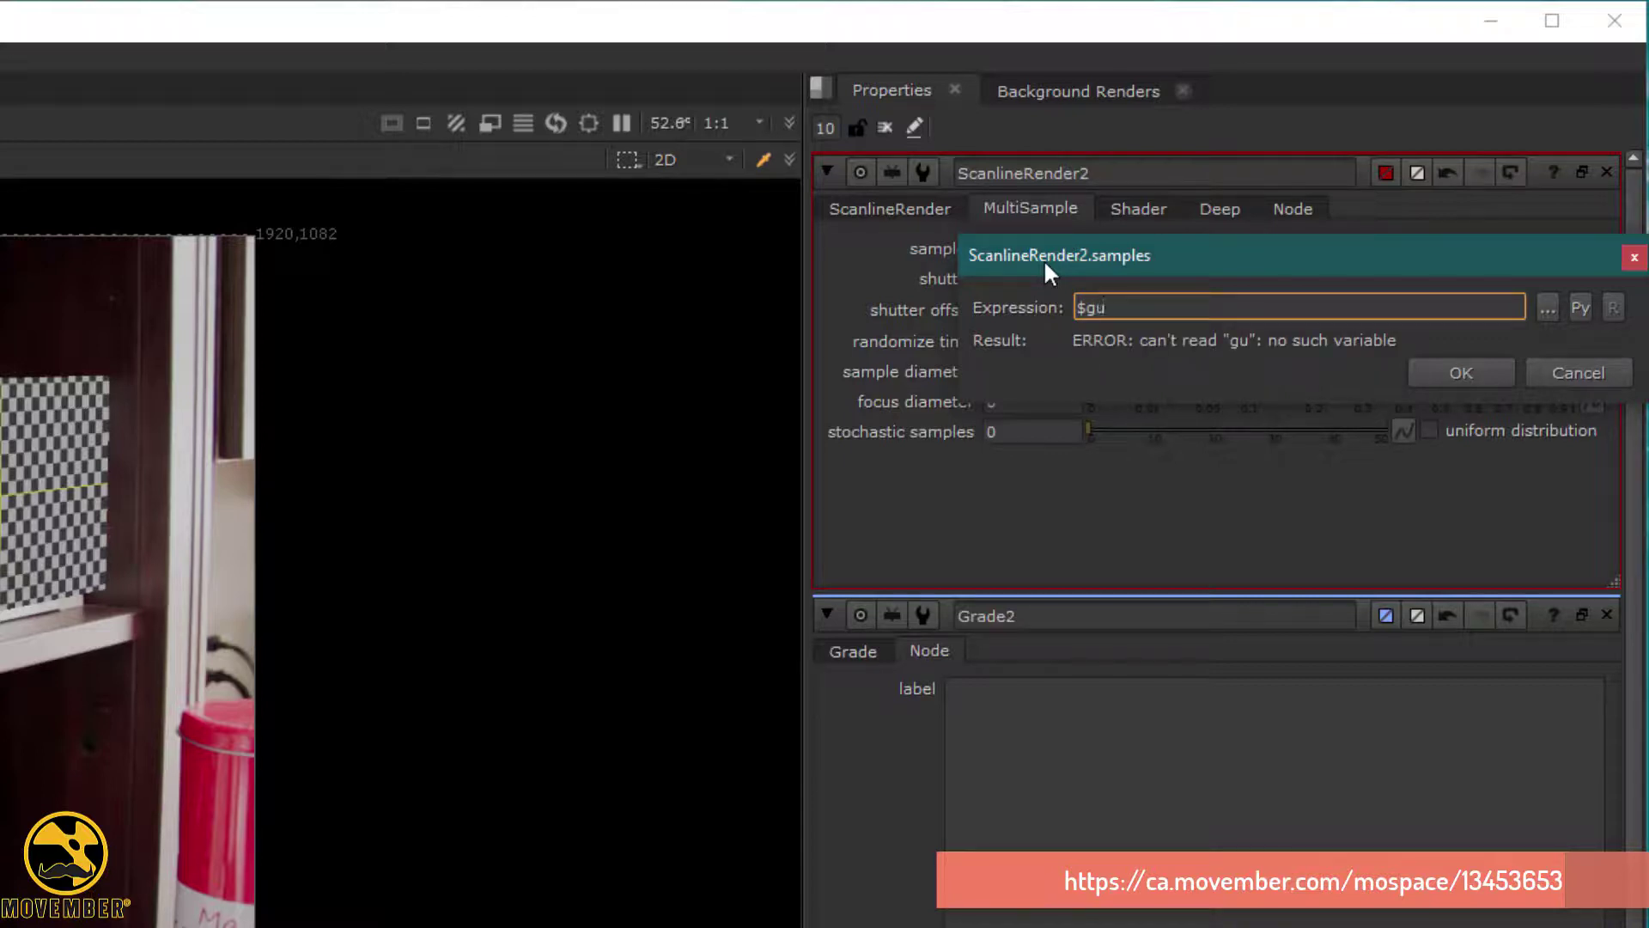
text(i)
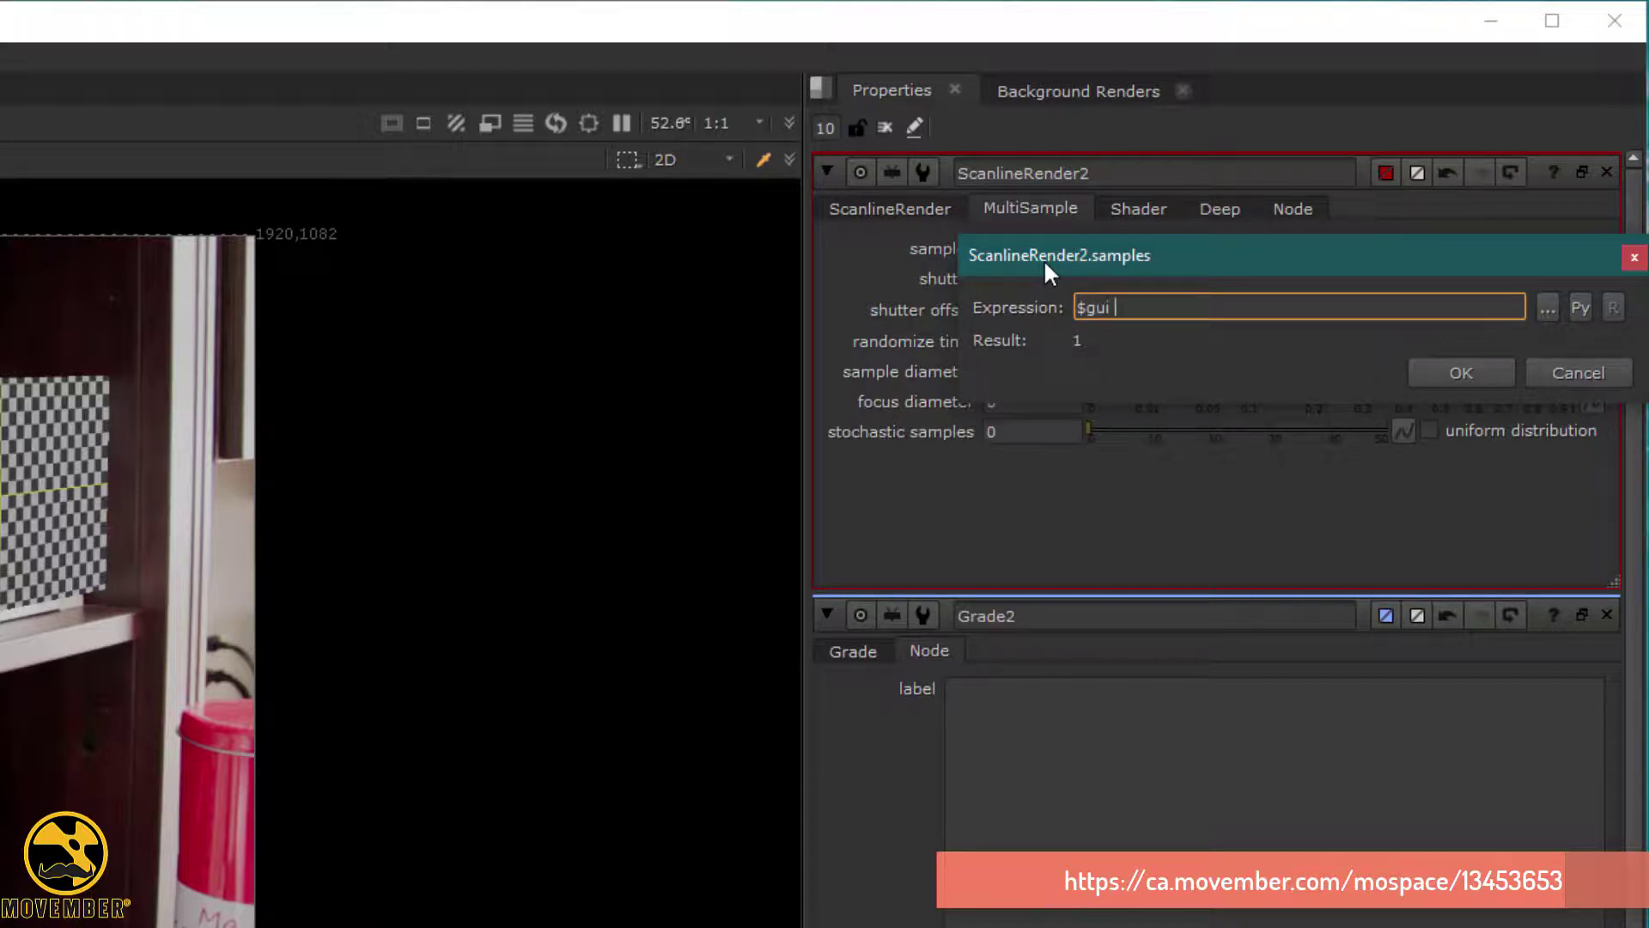
text( ? )
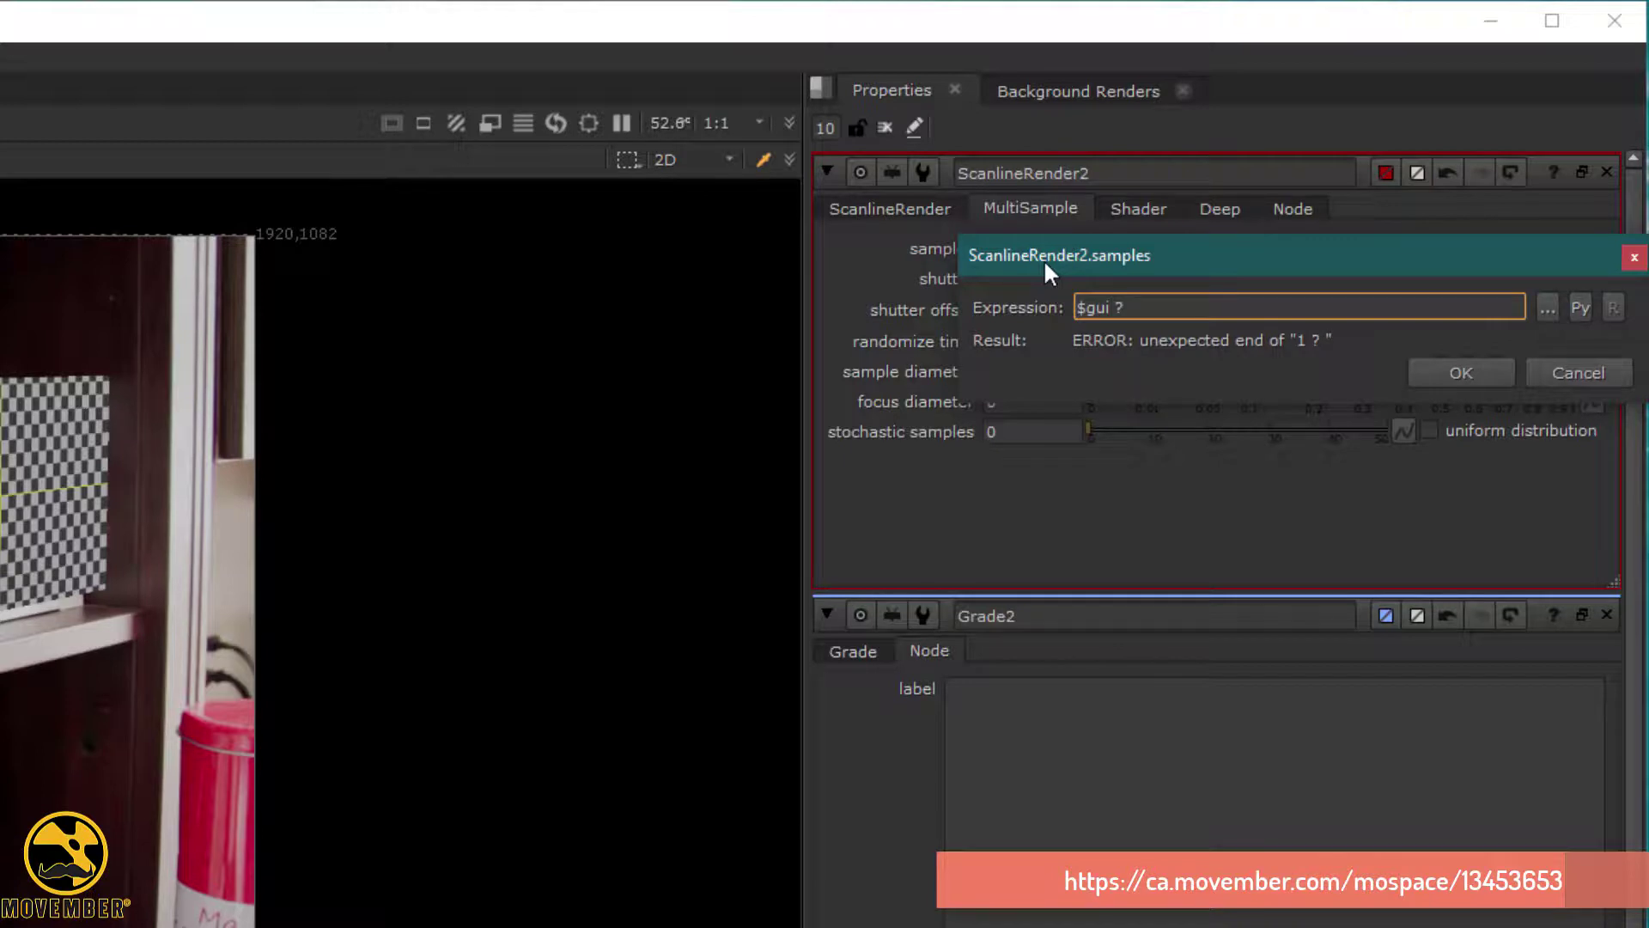
text(1 :)
text(15)
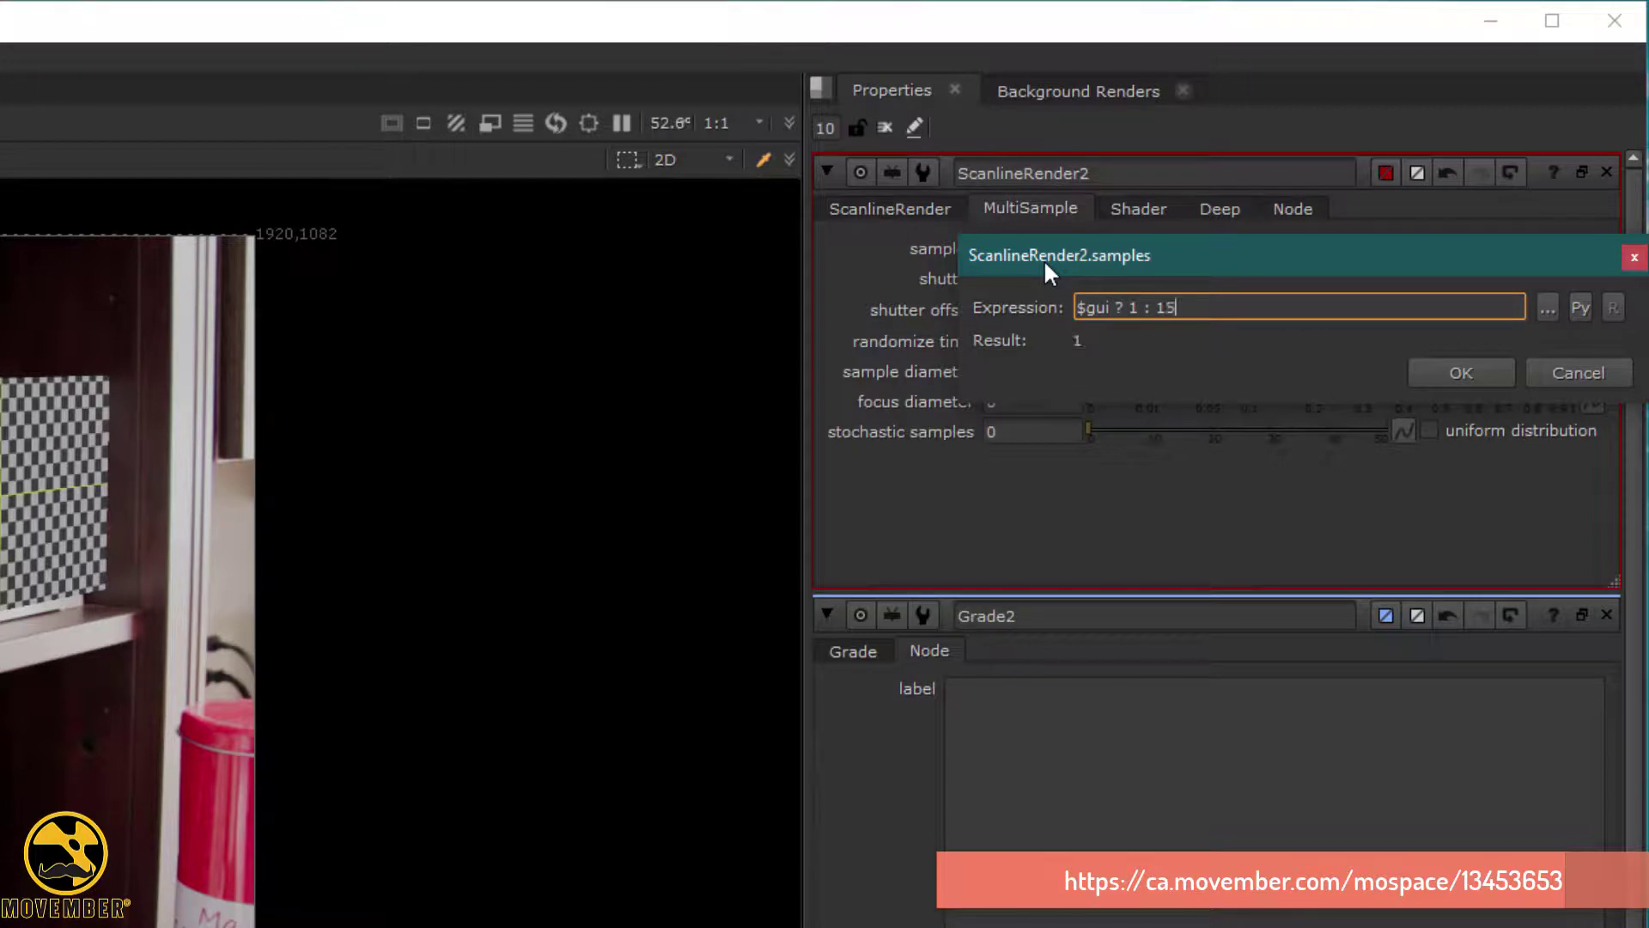
click(1452, 372)
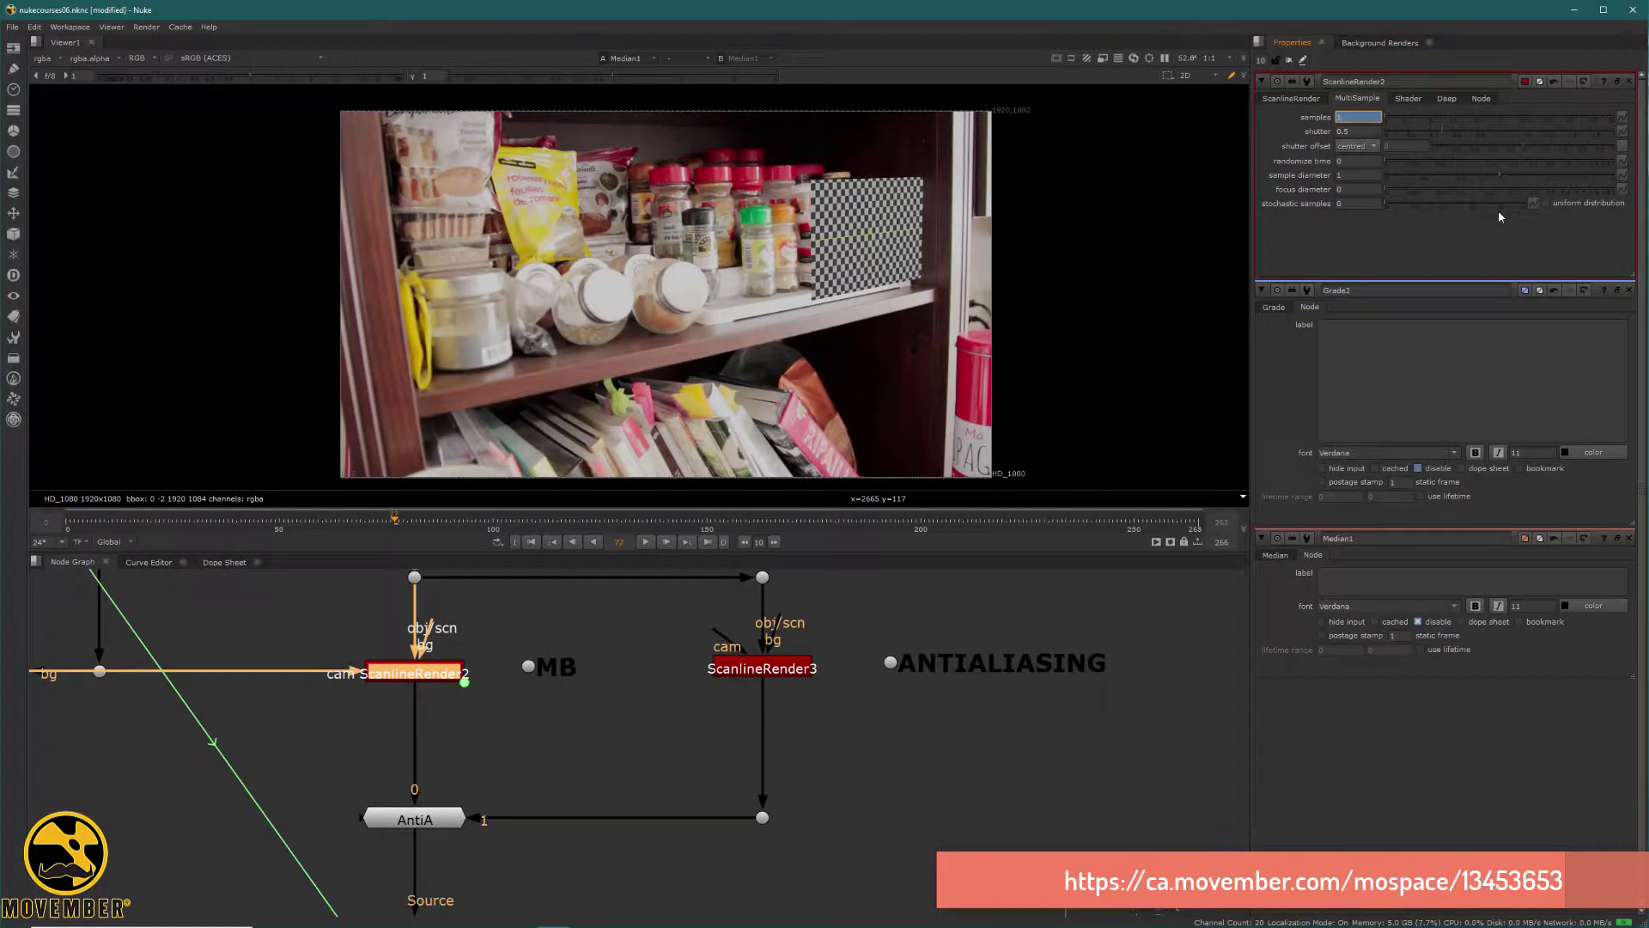
- Open the ScanlineRender3 settings, and drive the AntiA switch's which value with the expression $gui ? 0 : 1
double_click(761, 669)
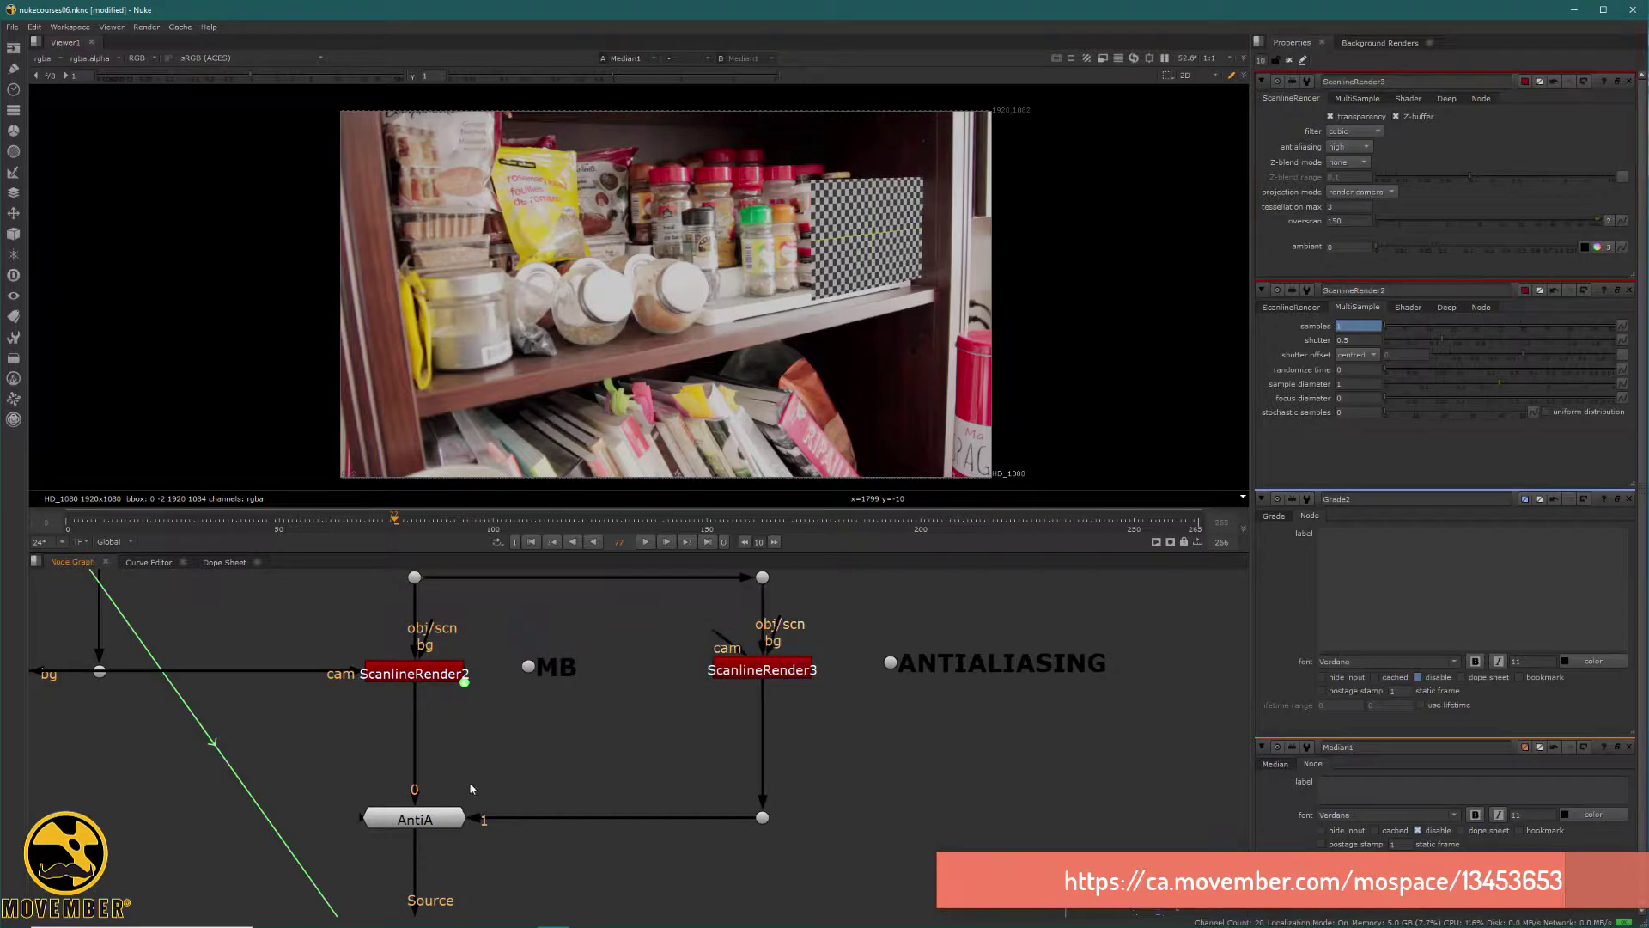
click(518, 735)
double_click(415, 818)
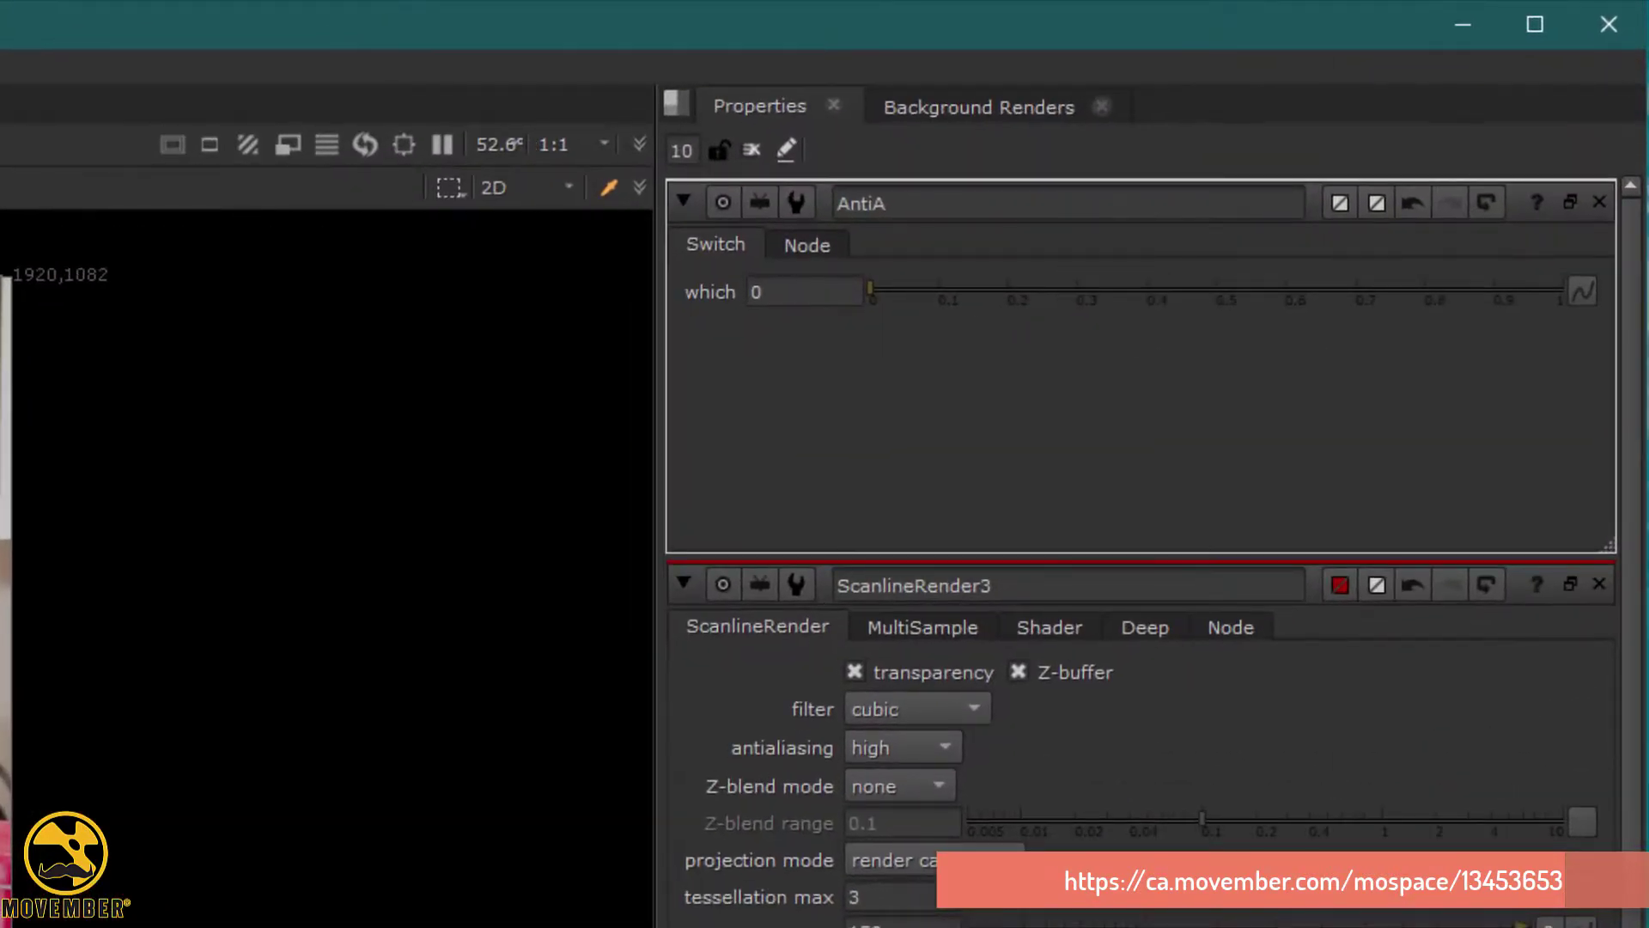
click(815, 293)
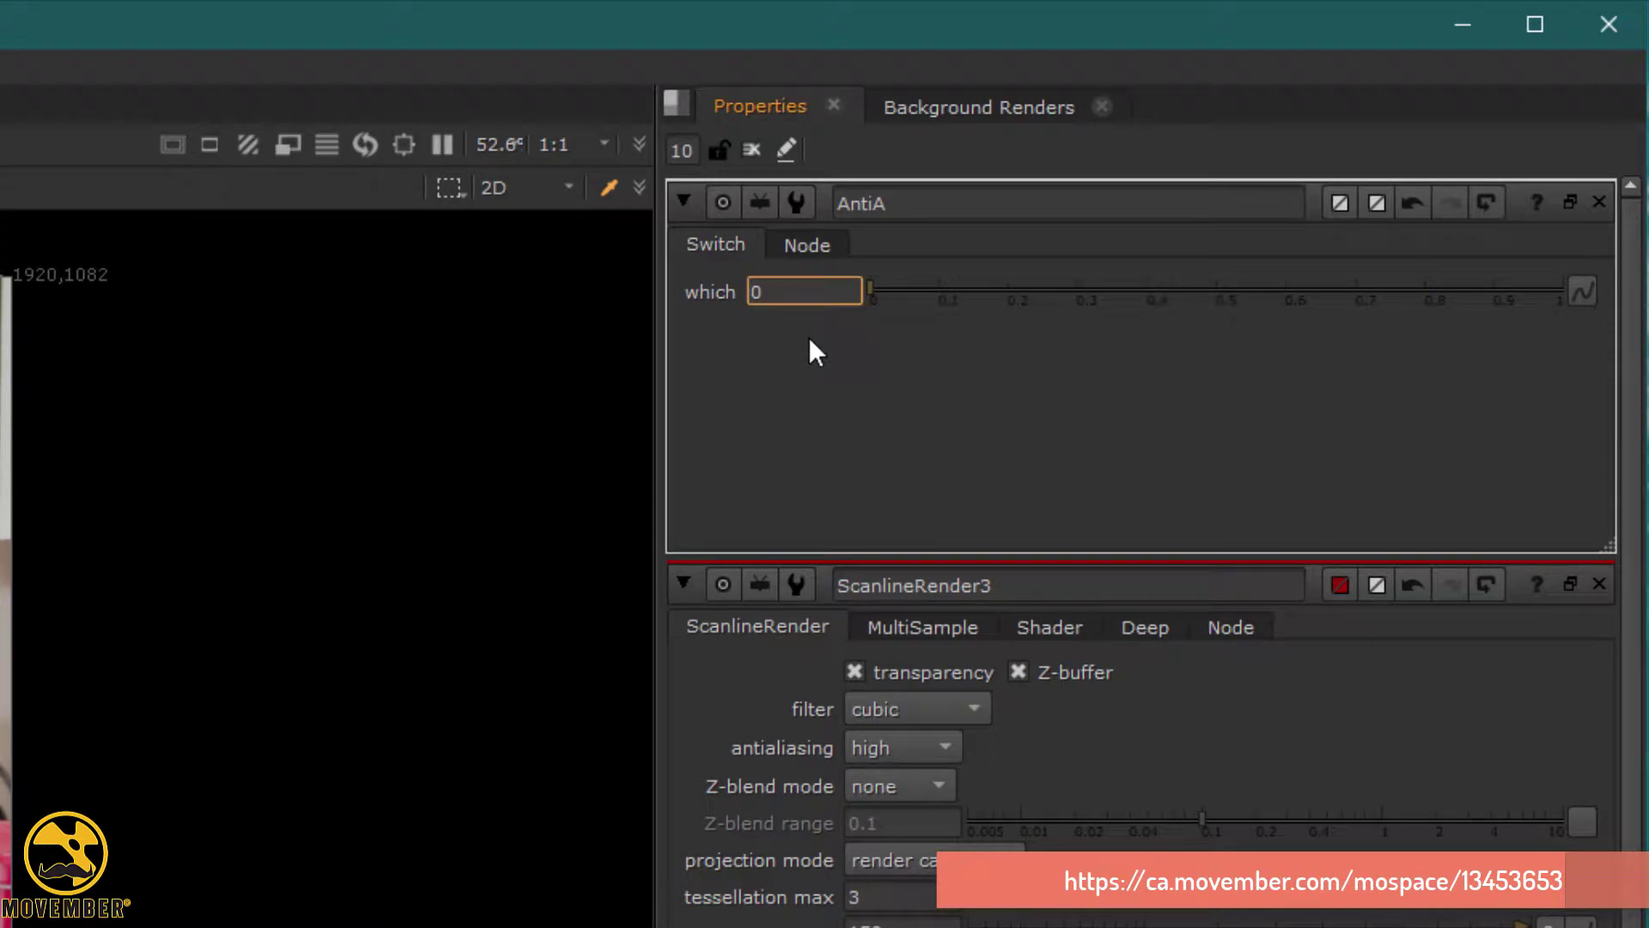
key(BackSpace)
click(1582, 291)
click(1530, 507)
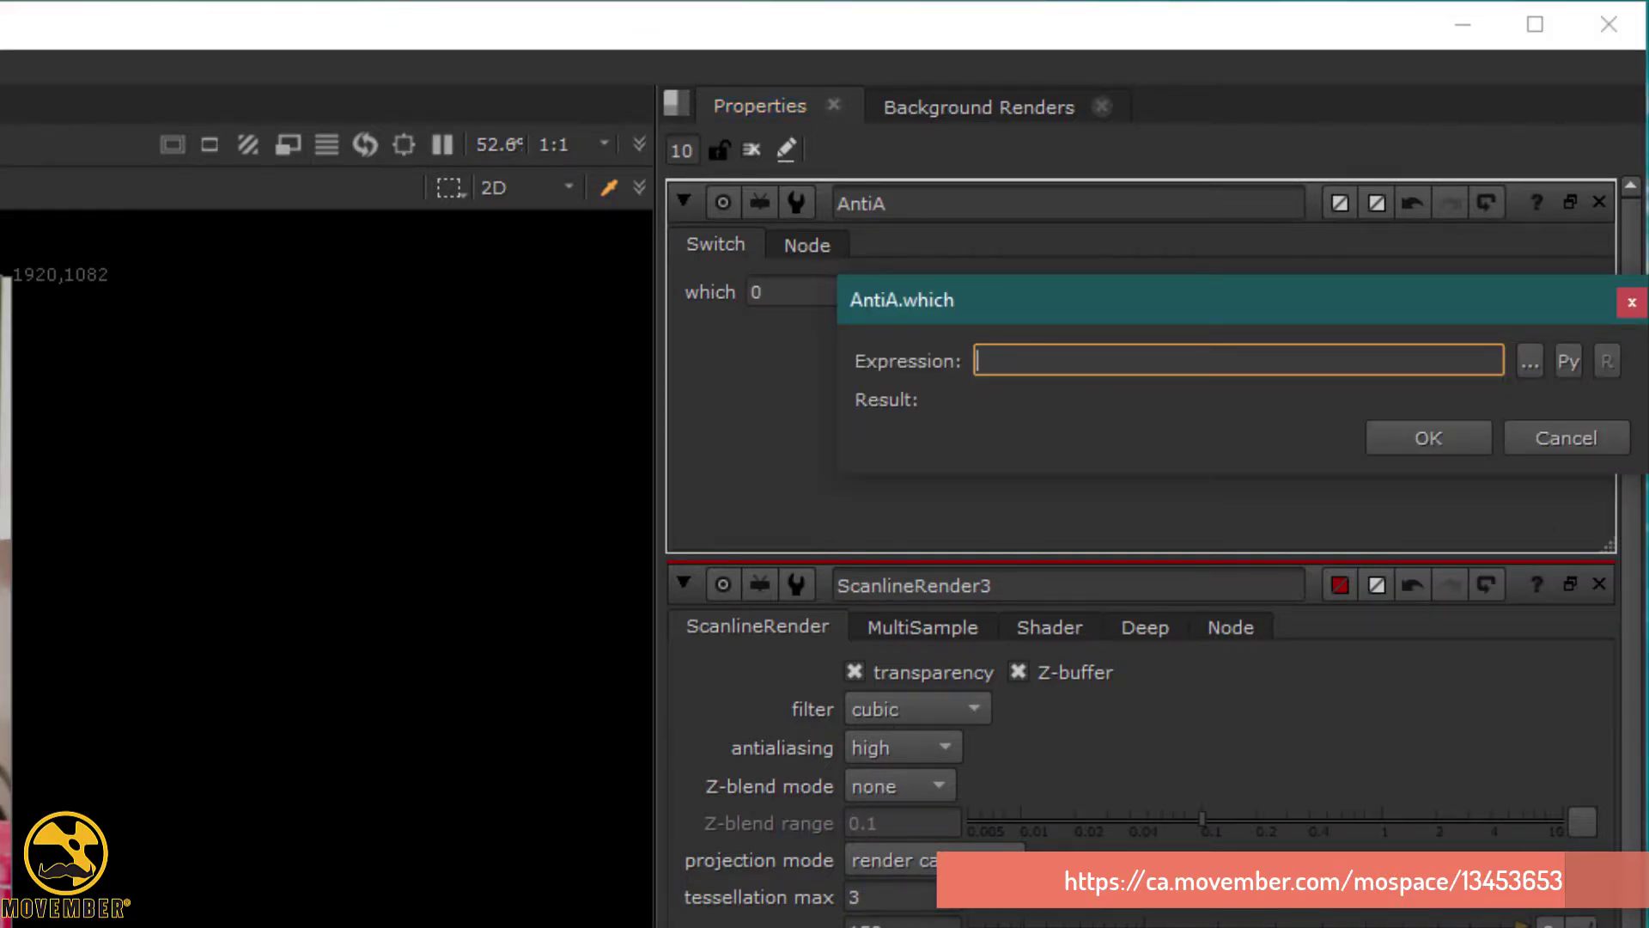
text($gui É)
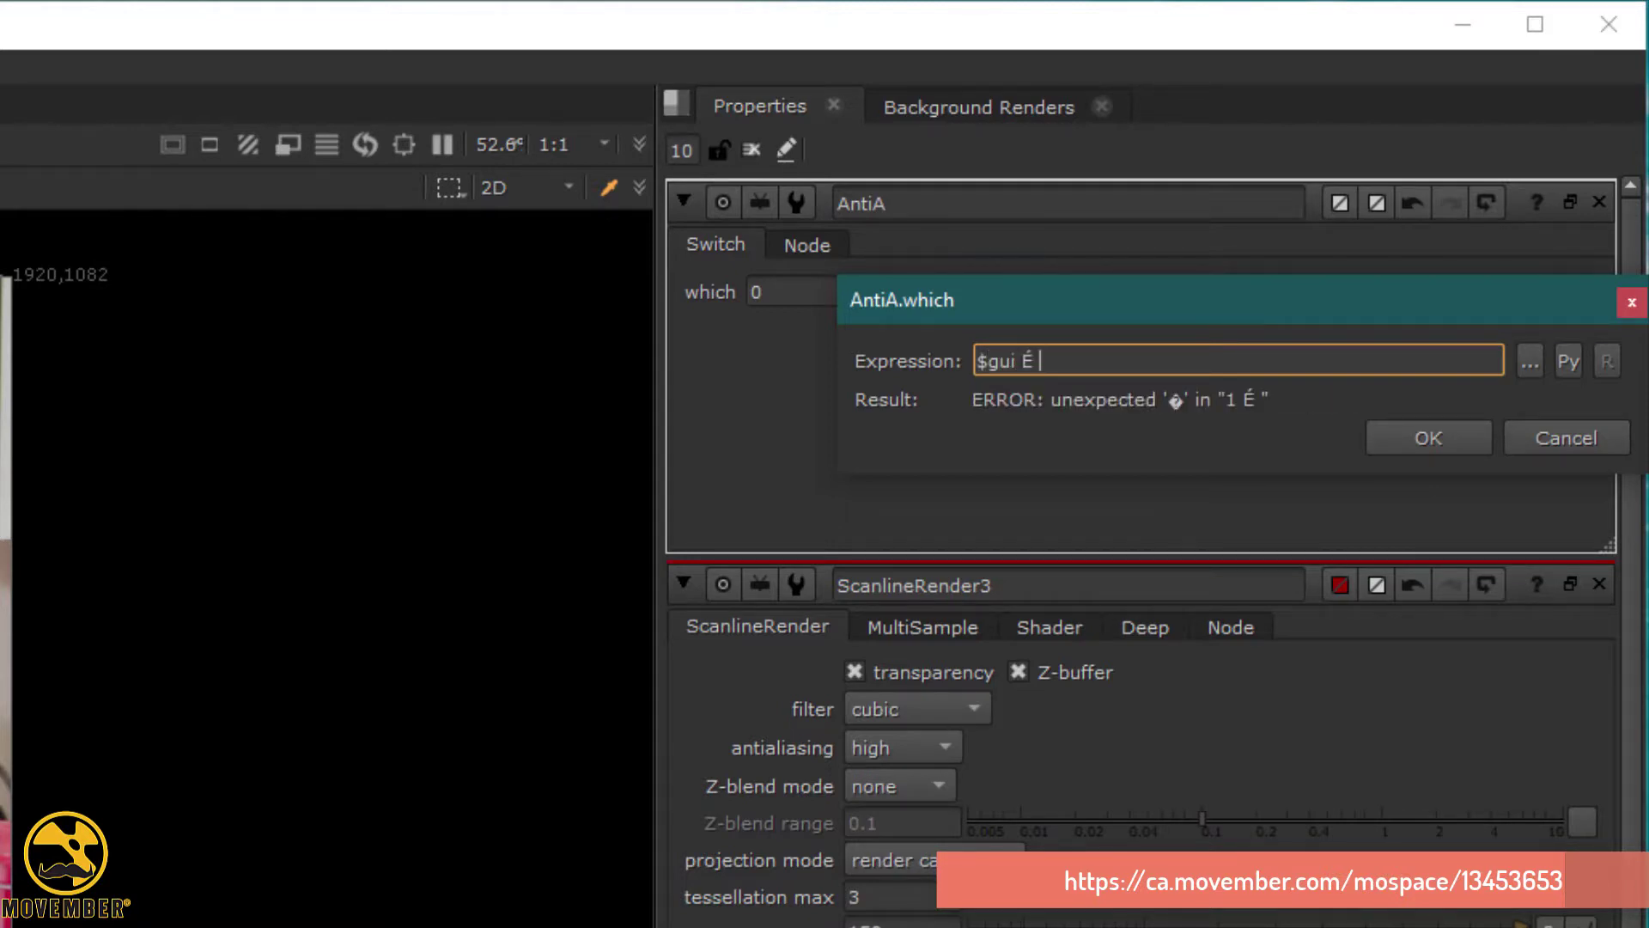
key(BackSpace)
key(BackSpace)
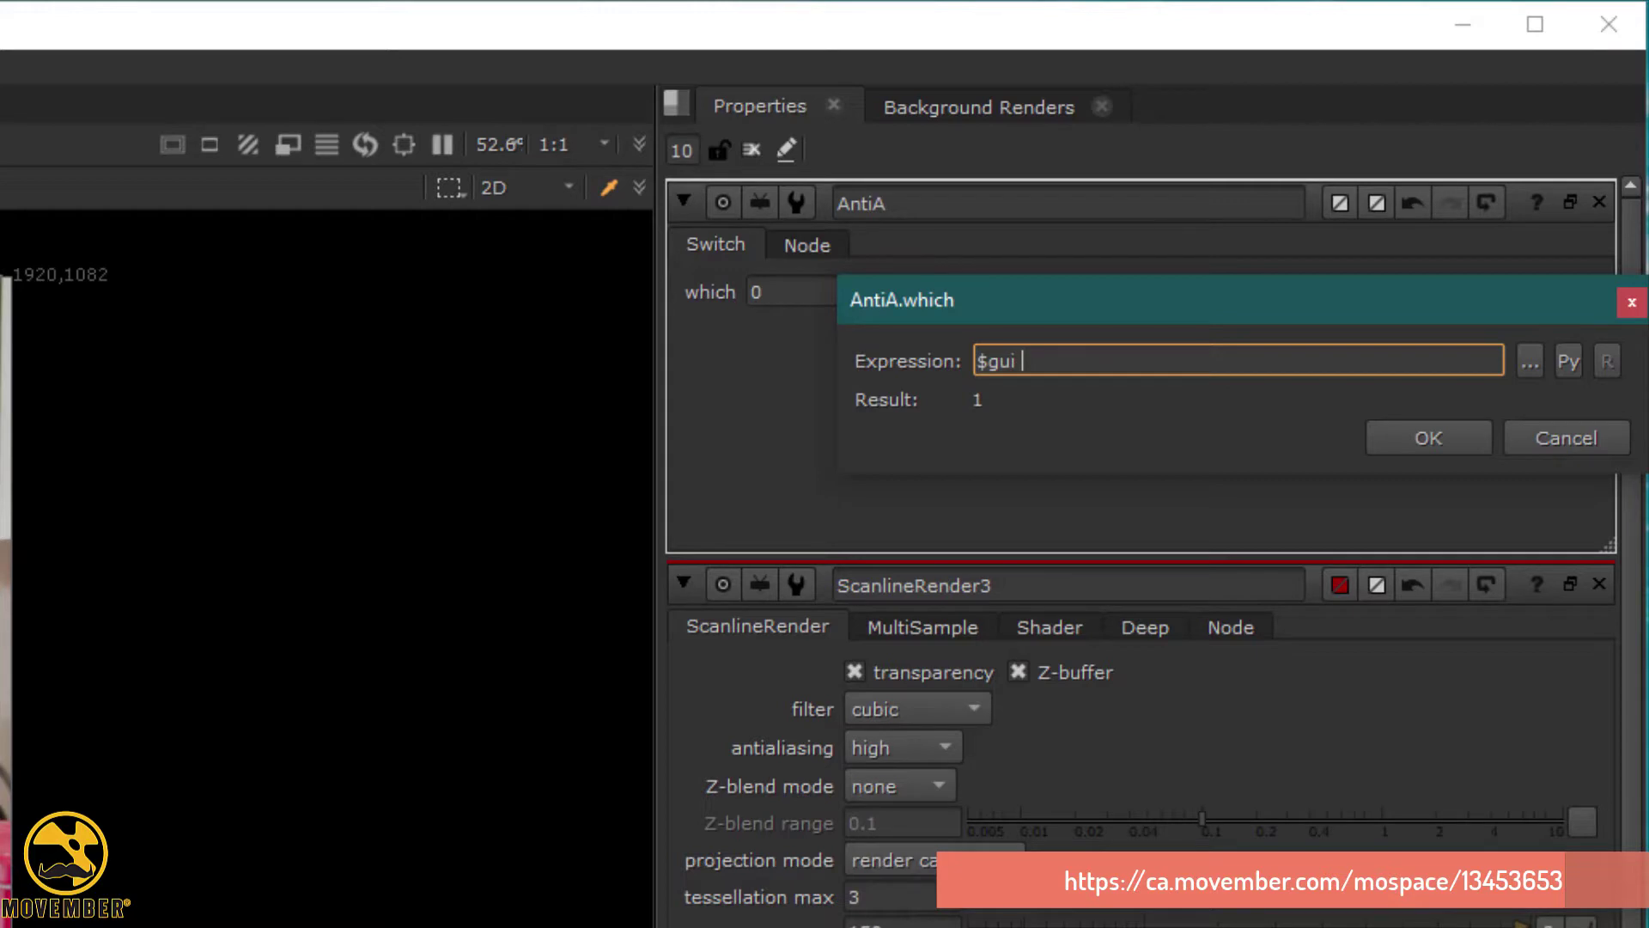
text(?)
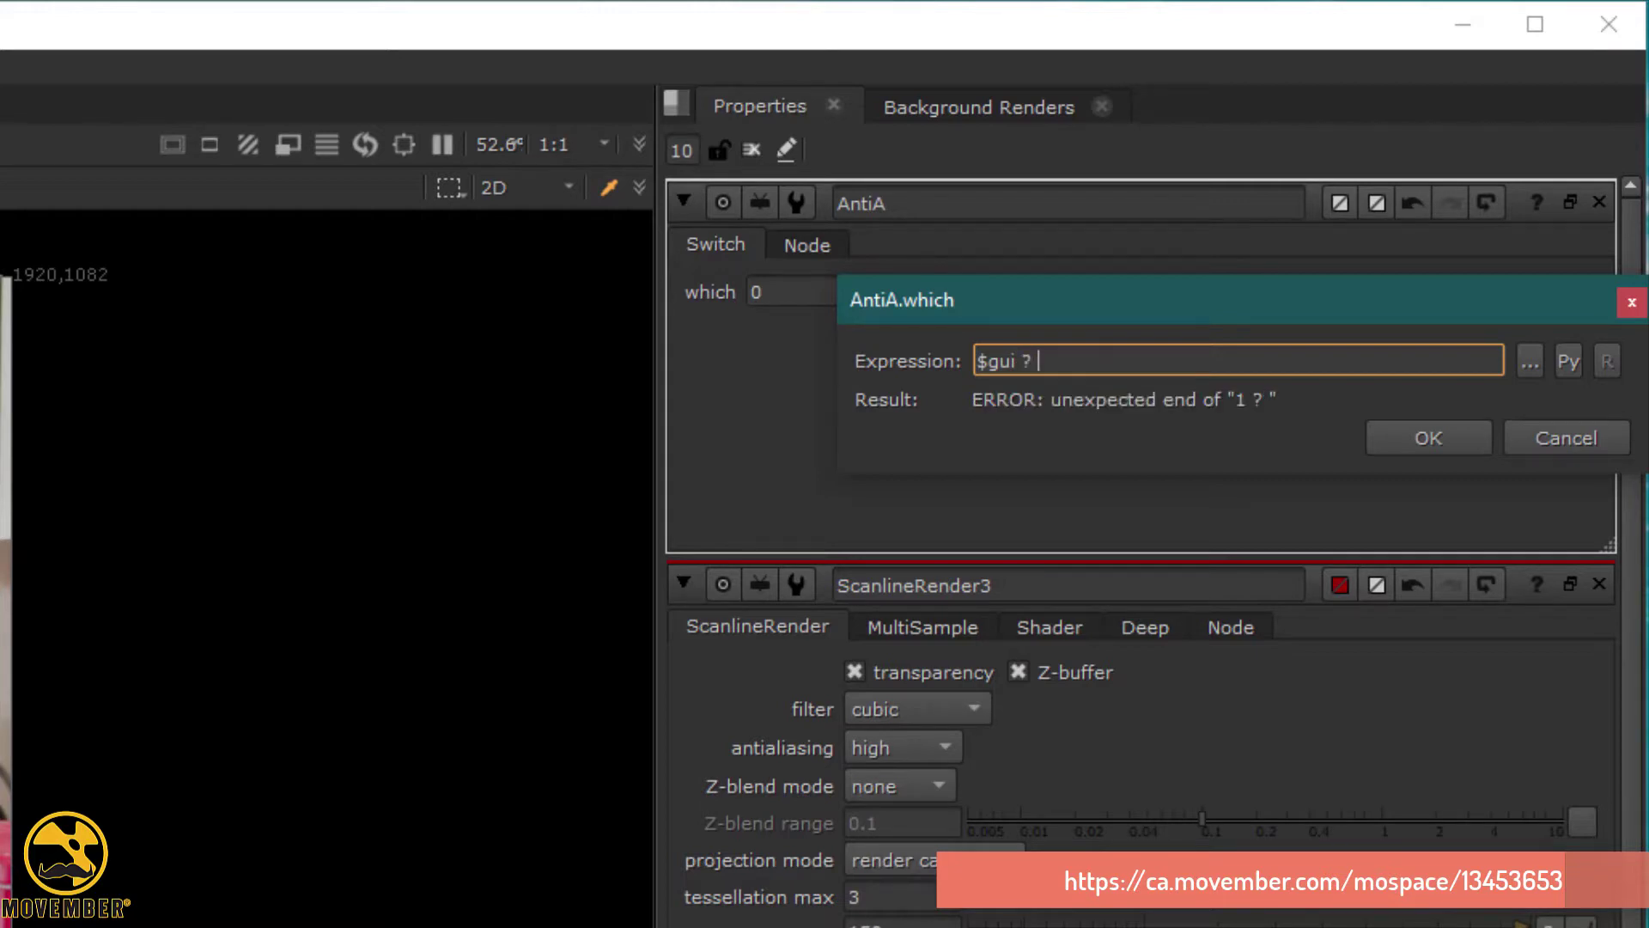
text( 0)
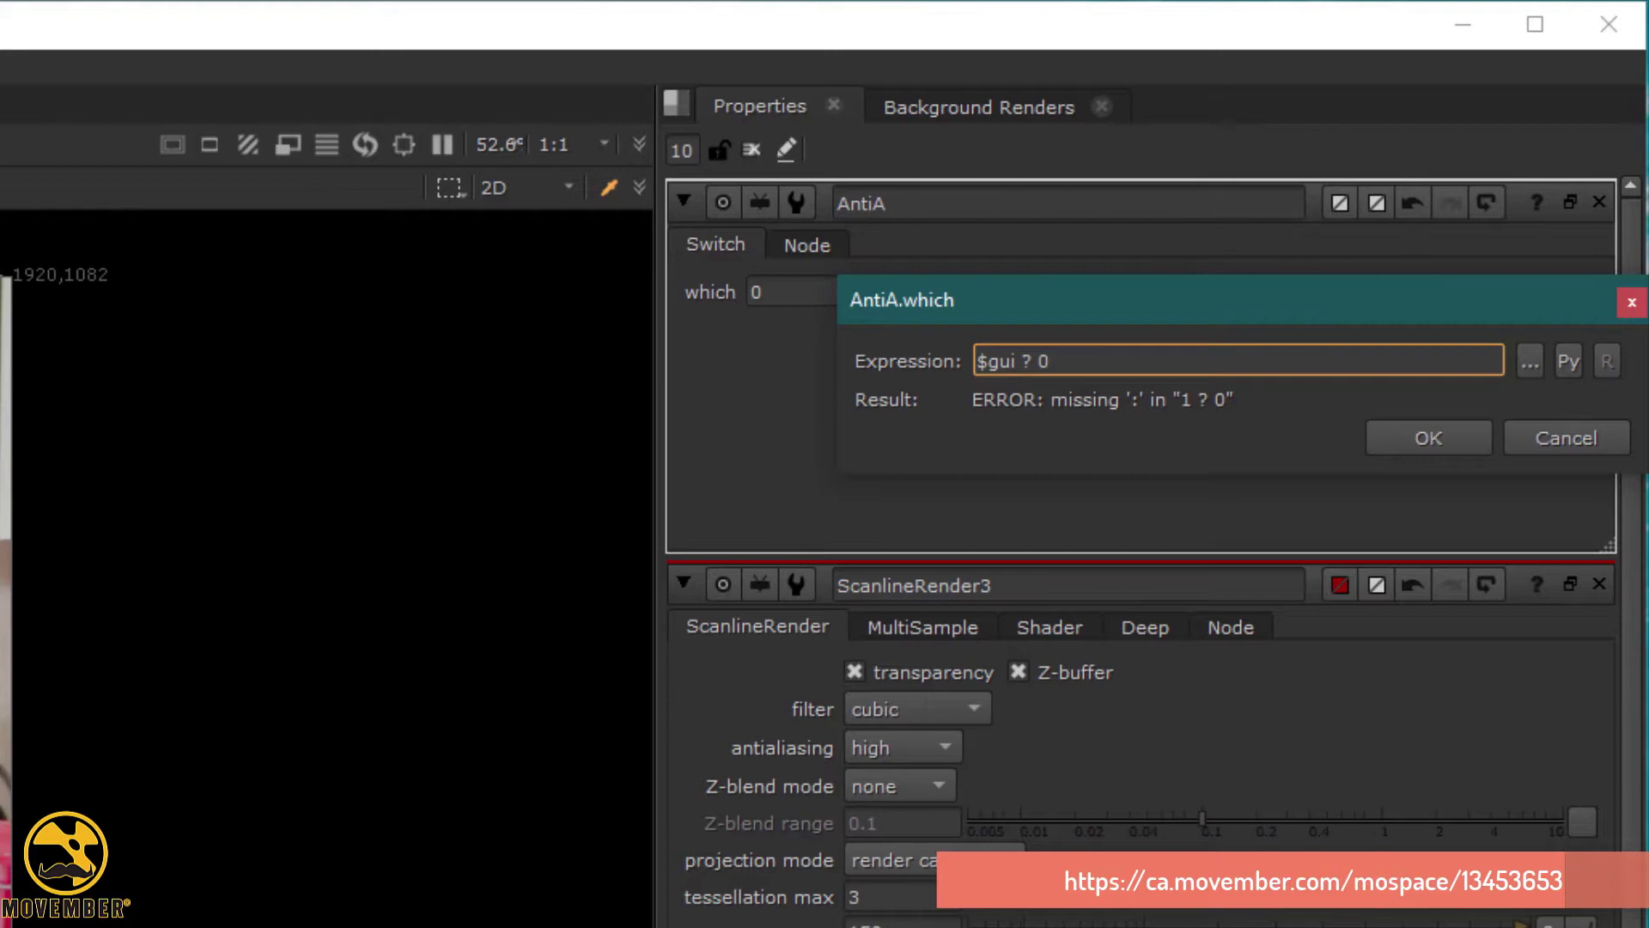
text( : 1)
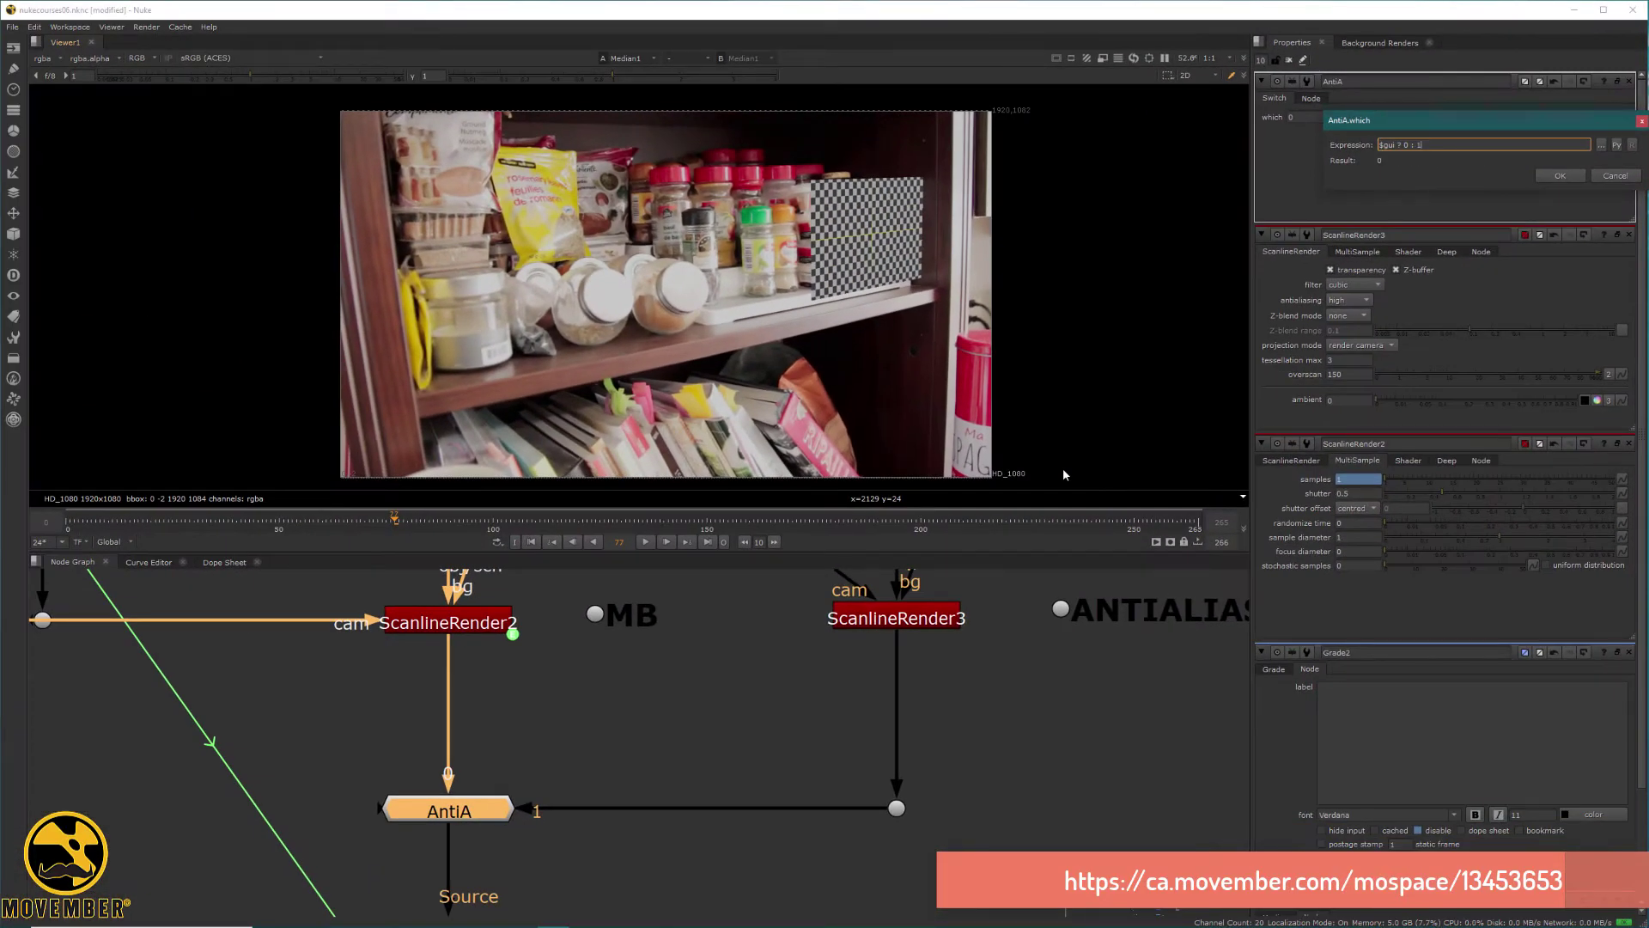
click(1558, 176)
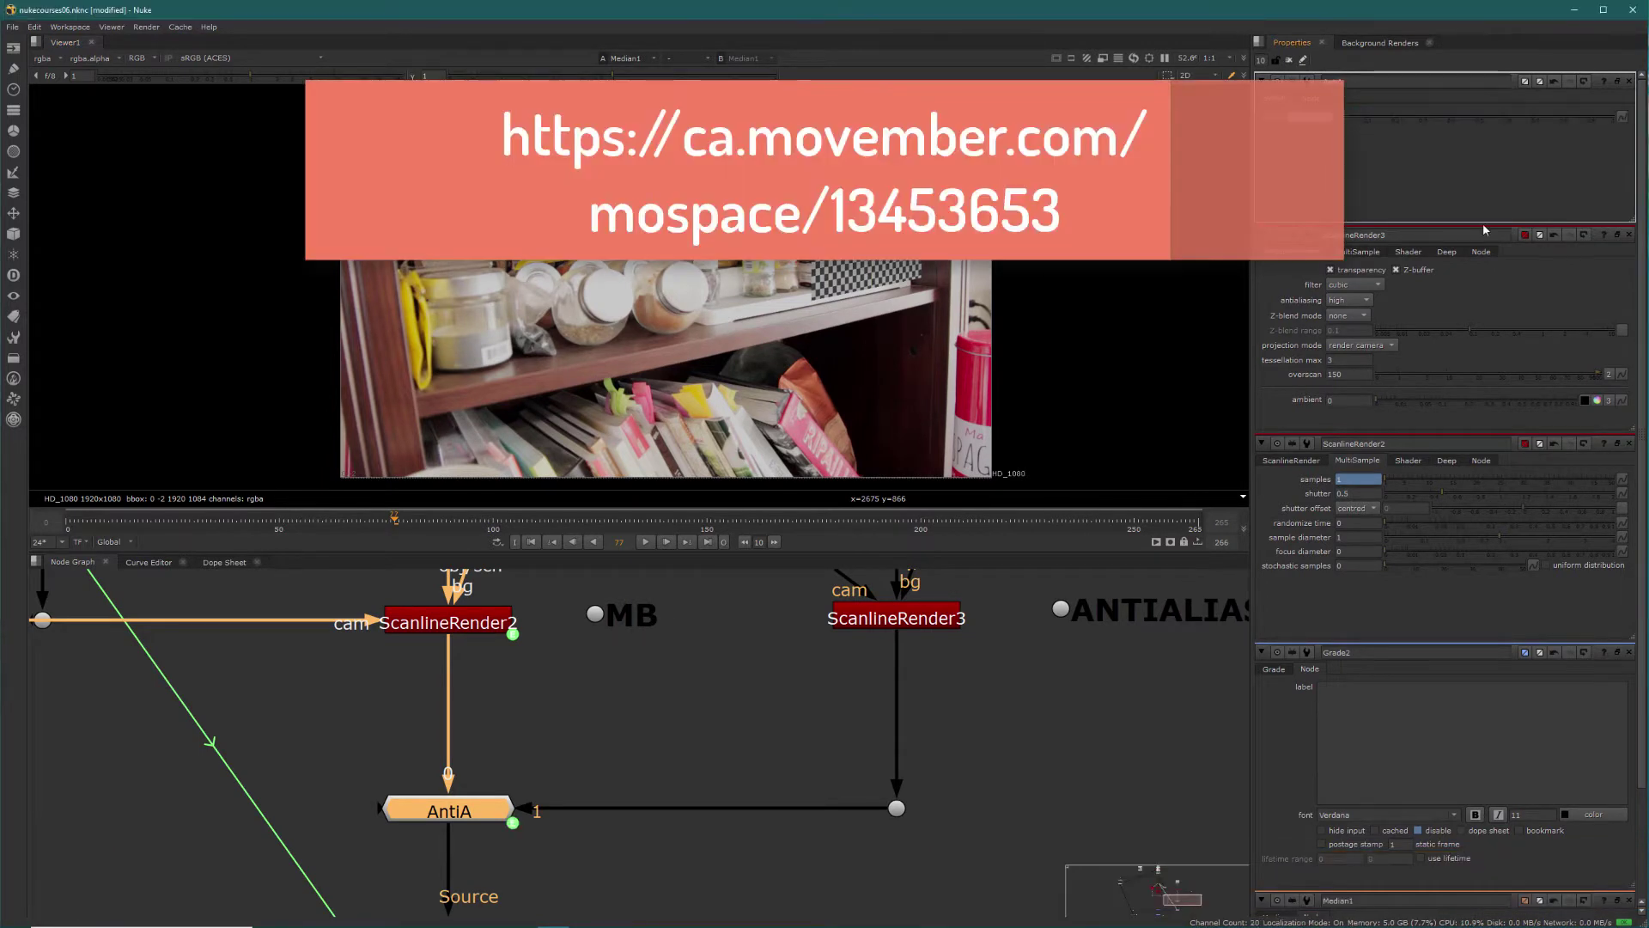